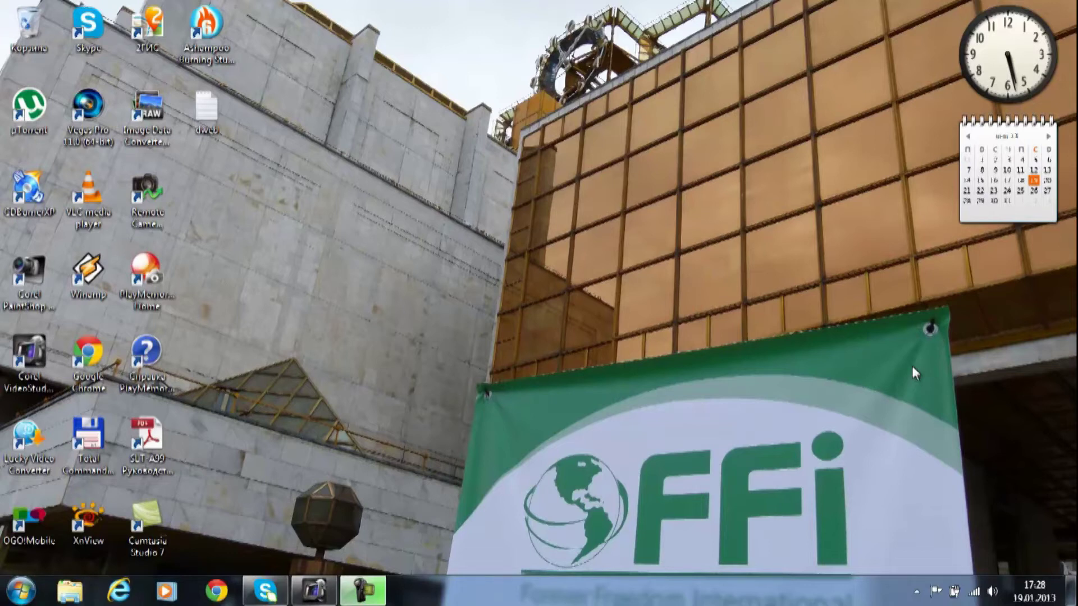
# - Switch to Corel VideoStudio Pro and create a new library folder named timelaps
pyautogui.click(315, 596)
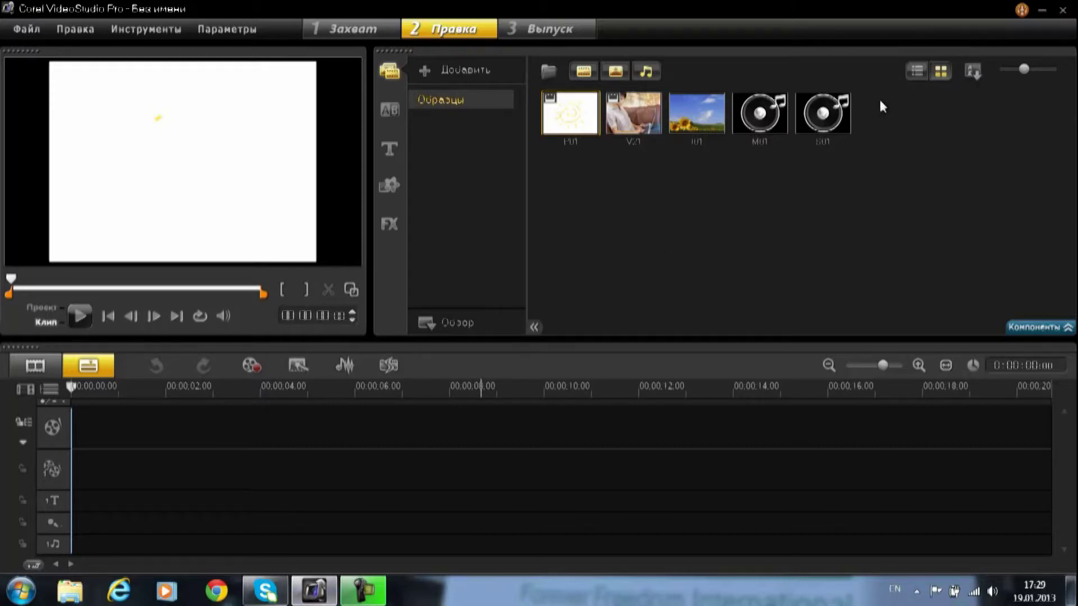
pyautogui.click(1041, 8)
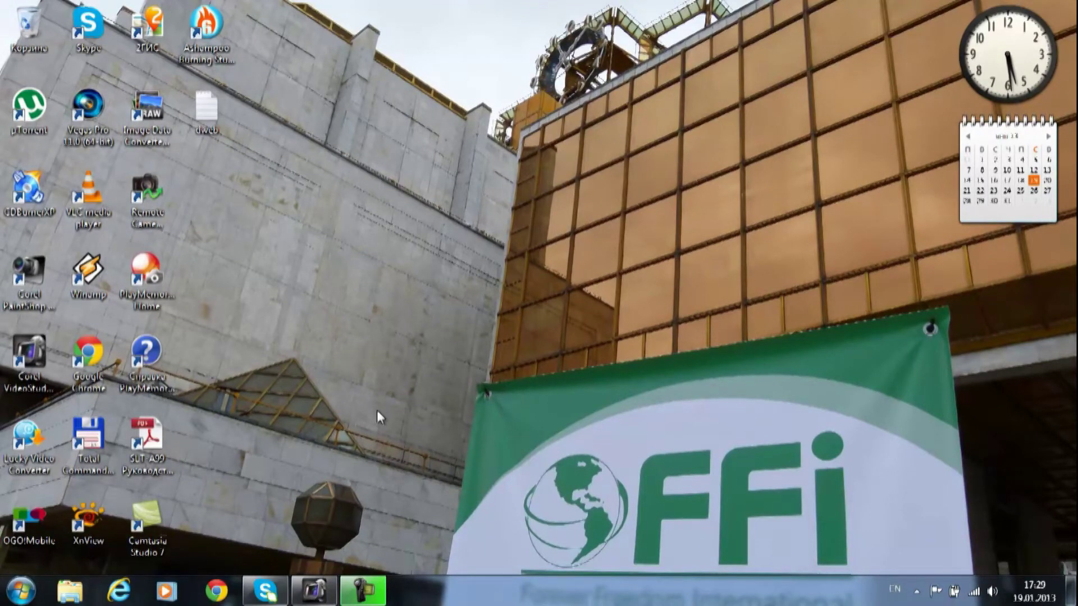
pyautogui.click(315, 593)
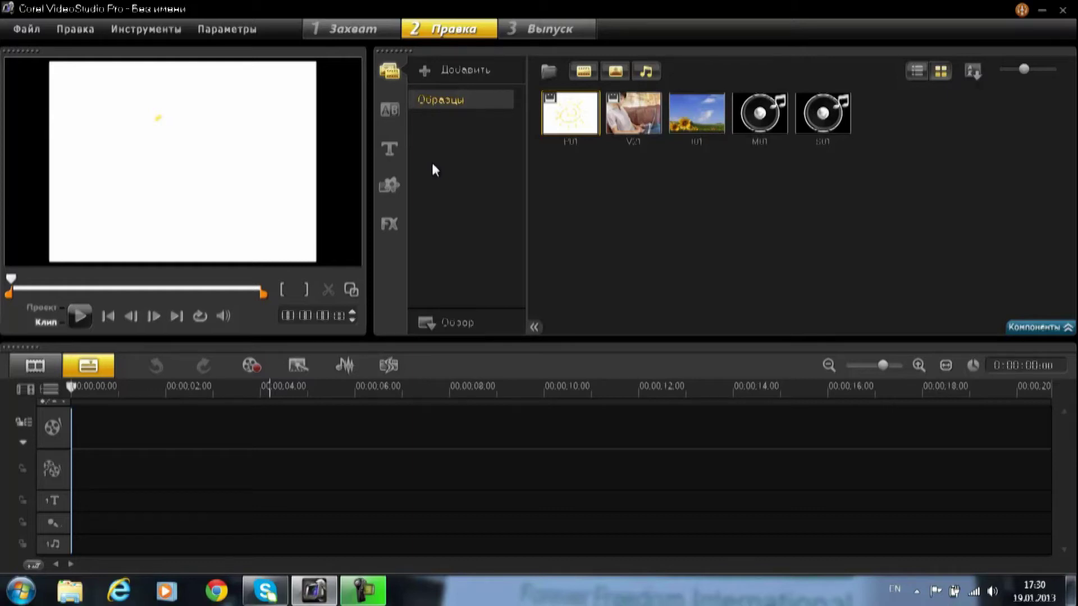
pyautogui.click(454, 141)
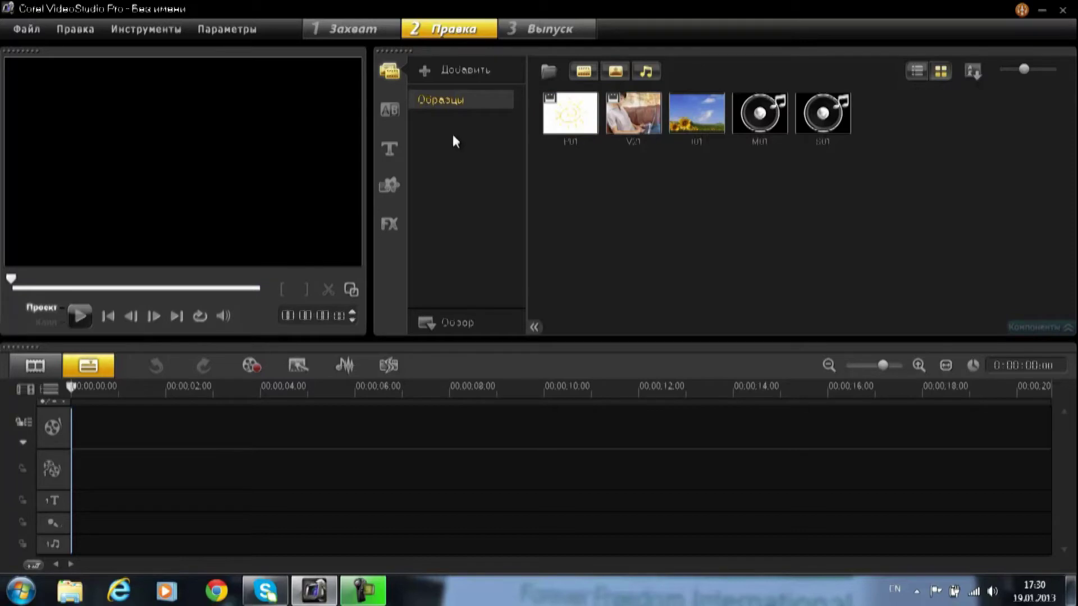
pyautogui.click(467, 72)
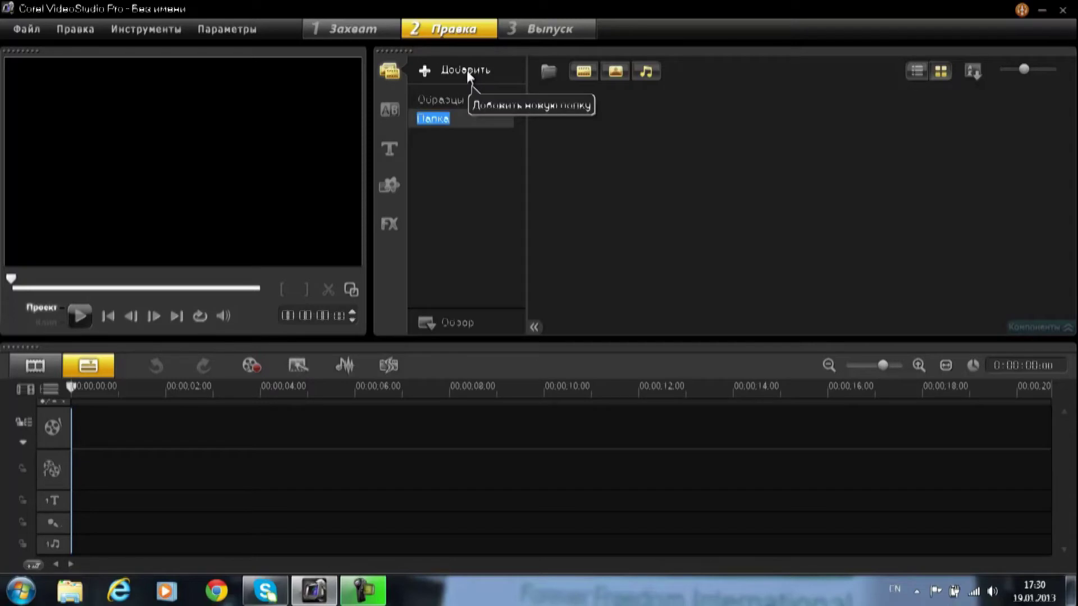
pyautogui.press('BackSpace')
pyautogui.write('t')
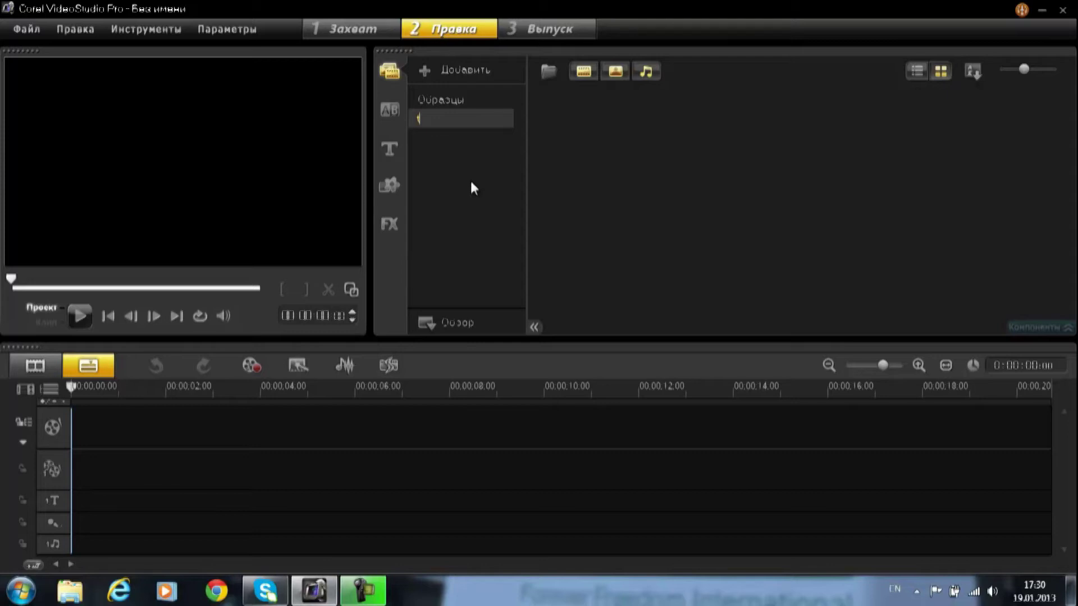
pyautogui.write('imelaps')
pyautogui.press('Return')
# - Import the photos DSC00115 through DSC00518 from the timelaps directory into the library folder, leaving out the video files
pyautogui.rightClick(686, 175)
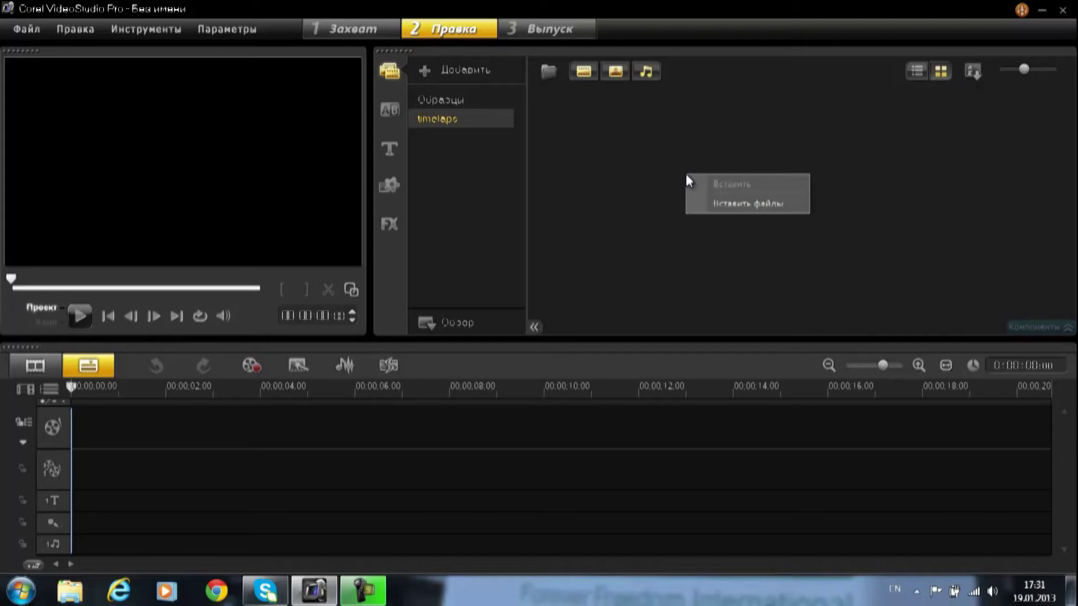
pyautogui.click(741, 208)
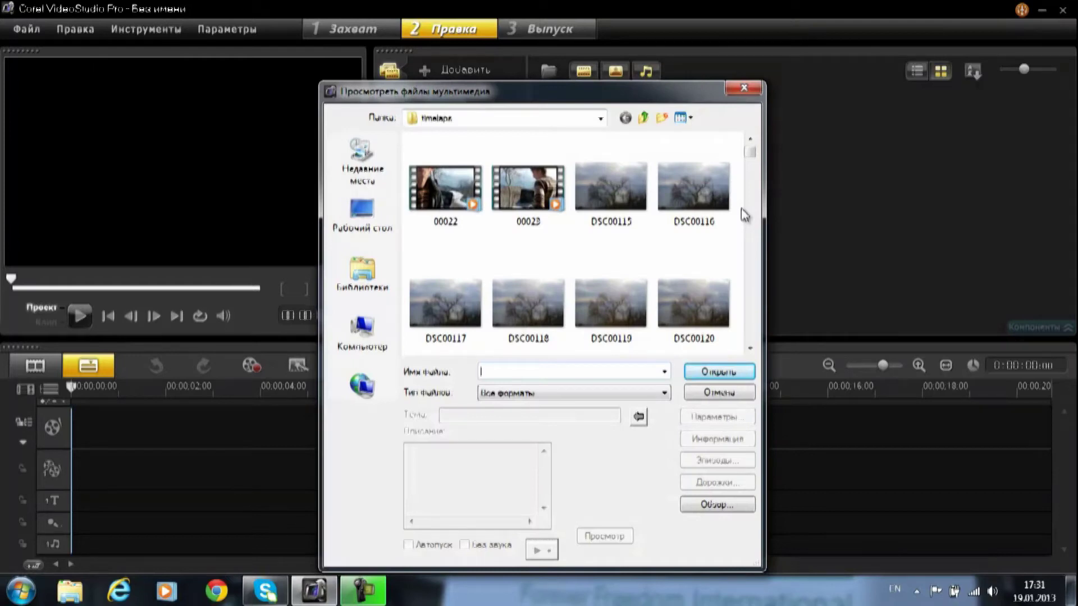
pyautogui.click(612, 189)
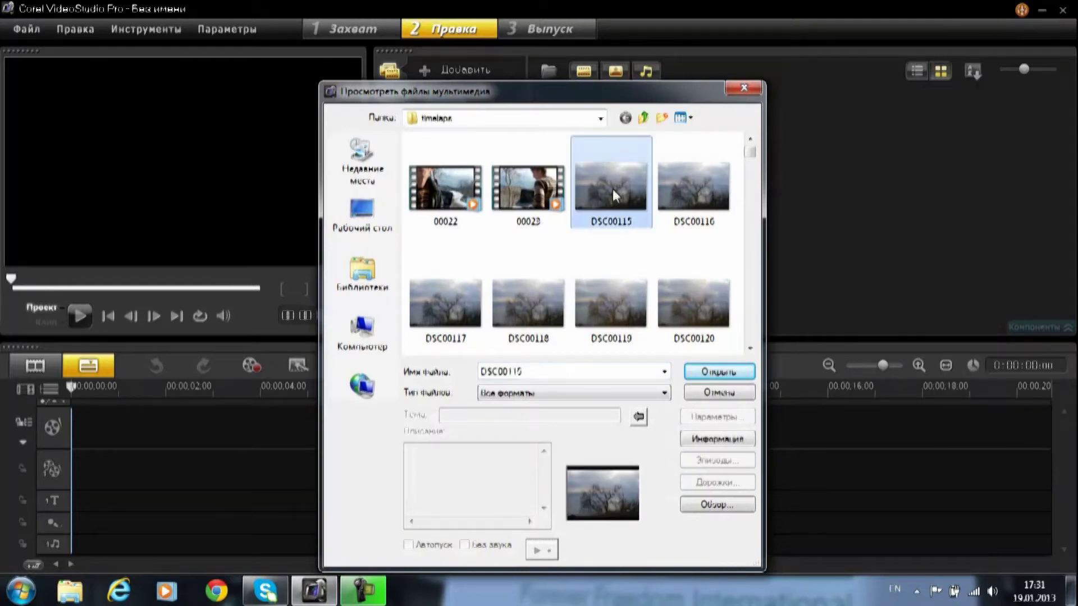
pyautogui.hotkey('shift', 'Right')
pyautogui.hotkey('shift', 'Down')
pyautogui.hotkey('shift', 'Down')
pyautogui.hotkey('shift', 'Down')
pyautogui.hotkey('shift', 'Down')
pyautogui.hotkey('shift', 'Down')
pyautogui.hotkey('shift', 'Down')
pyautogui.hotkey('shift', 'Down')
pyautogui.hotkey('shift', 'Down')
pyautogui.hotkey('shift', 'Down')
pyautogui.hotkey('shift', 'Down')
pyautogui.hotkey('shift', 'Down')
pyautogui.hotkey('shift', 'Down')
pyautogui.hotkey('shift', 'Down')
pyautogui.hotkey('shift', 'Down')
pyautogui.hotkey('shift', 'Down')
pyautogui.hotkey('shift', 'Down')
pyautogui.hotkey('shift', 'Down')
pyautogui.hotkey('shift', 'Down')
pyautogui.hotkey('shift', 'Down')
pyautogui.hotkey('shift', 'Down')
pyautogui.hotkey('shift', 'Down')
pyautogui.hotkey('shift', 'Down')
pyautogui.hotkey('shift', 'Down')
pyautogui.hotkey('shift', 'Down')
pyautogui.hotkey('shift', 'Down')
pyautogui.hotkey('shift', 'Down')
pyautogui.hotkey('shift', 'Down')
pyautogui.hotkey('shift', 'Down')
pyautogui.hotkey('shift', 'Down')
pyautogui.hotkey('shift', 'Down')
pyautogui.hotkey('shift', 'Down')
pyautogui.hotkey('shift', 'Down')
pyautogui.hotkey('shift', 'Down')
pyautogui.hotkey('shift', 'Down')
pyautogui.hotkey('shift', 'Down')
pyautogui.hotkey('shift', 'Down')
pyautogui.hotkey('shift', 'Down')
pyautogui.hotkey('shift', 'Down')
pyautogui.hotkey('shift', 'Down')
pyautogui.hotkey('shift', 'Down')
pyautogui.hotkey('shift', 'Down')
pyautogui.hotkey('shift', 'Down')
pyautogui.hotkey('shift', 'Down')
pyautogui.hotkey('shift', 'Down')
pyautogui.hotkey('shift', 'Down')
pyautogui.hotkey('shift', 'Down')
pyautogui.hotkey('shift', 'Down')
pyautogui.hotkey('shift', 'Down')
pyautogui.hotkey('shift', 'Down')
pyautogui.hotkey('shift', 'Down')
pyautogui.hotkey('shift', 'Down')
pyautogui.hotkey('shift', 'Down')
pyautogui.hotkey('shift', 'Down')
pyautogui.hotkey('shift', 'Down')
pyautogui.hotkey('shift', 'Down')
pyautogui.hotkey('shift', 'Down')
pyautogui.hotkey('shift', 'Down')
pyautogui.hotkey('shift', 'Down')
pyautogui.hotkey('shift', 'Down')
pyautogui.hotkey('shift', 'Down')
pyautogui.hotkey('shift', 'Down')
pyautogui.hotkey('shift', 'Down')
pyautogui.hotkey('shift', 'Down')
pyautogui.hotkey('shift', 'Down')
pyautogui.hotkey('shift', 'Down')
pyautogui.hotkey('shift', 'Down')
pyautogui.hotkey('shift', 'Down')
pyautogui.hotkey('shift', 'Down')
pyautogui.hotkey('shift', 'Down')
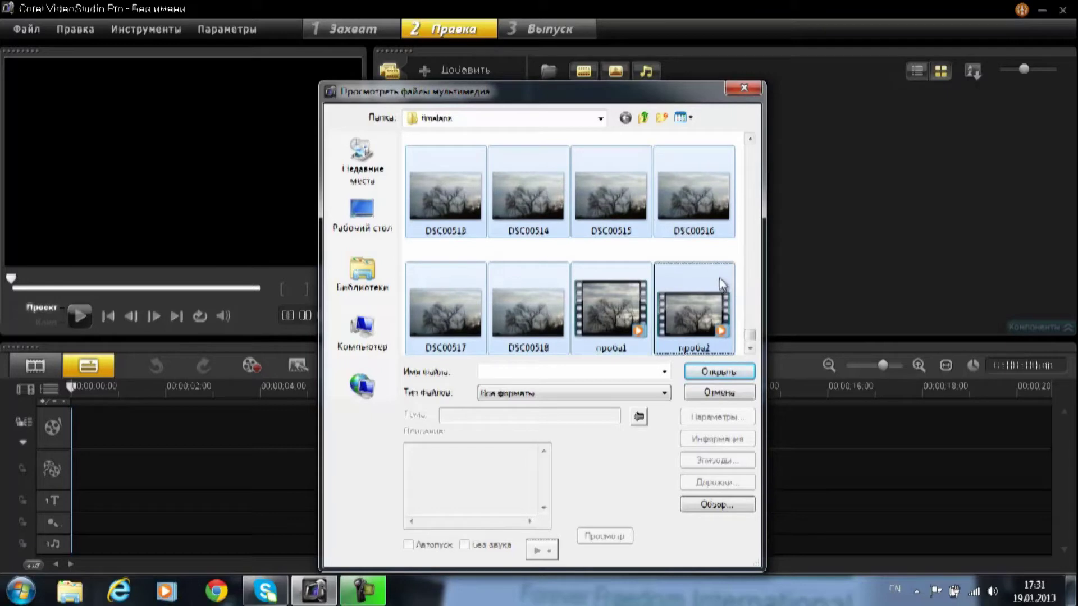
pyautogui.hotkey('shift', 'Left')
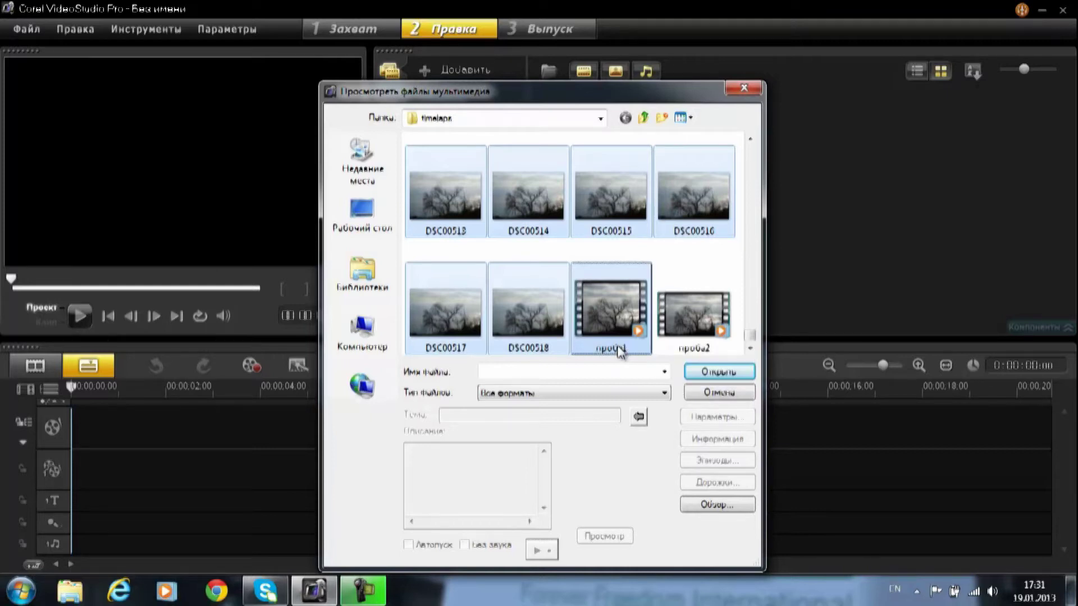
pyautogui.keyDown('ctrl'); pyautogui.click(619, 352); pyautogui.keyUp('ctrl')
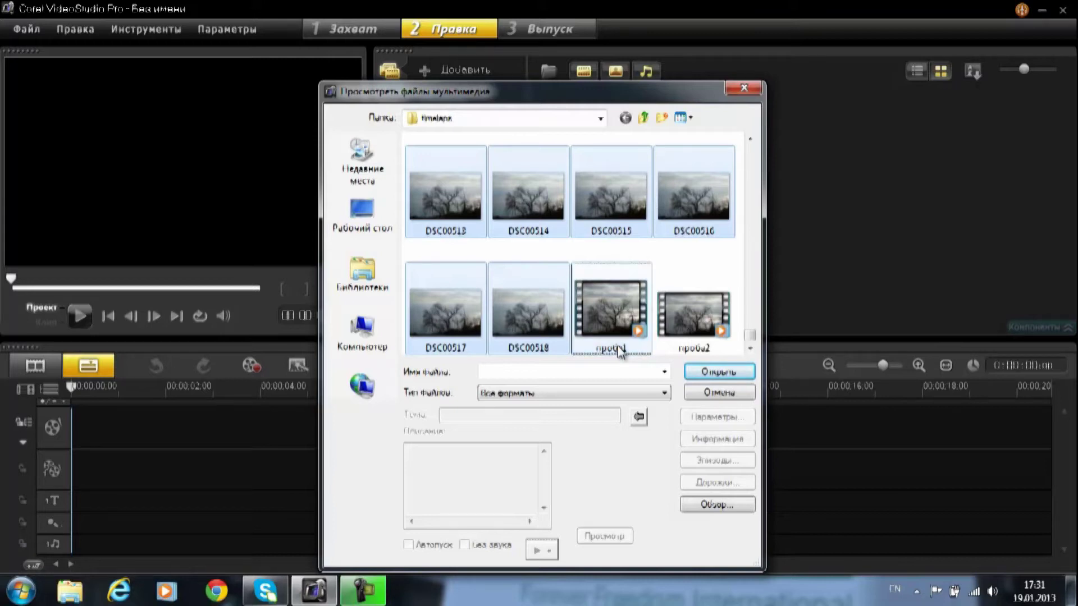
pyautogui.click(709, 370)
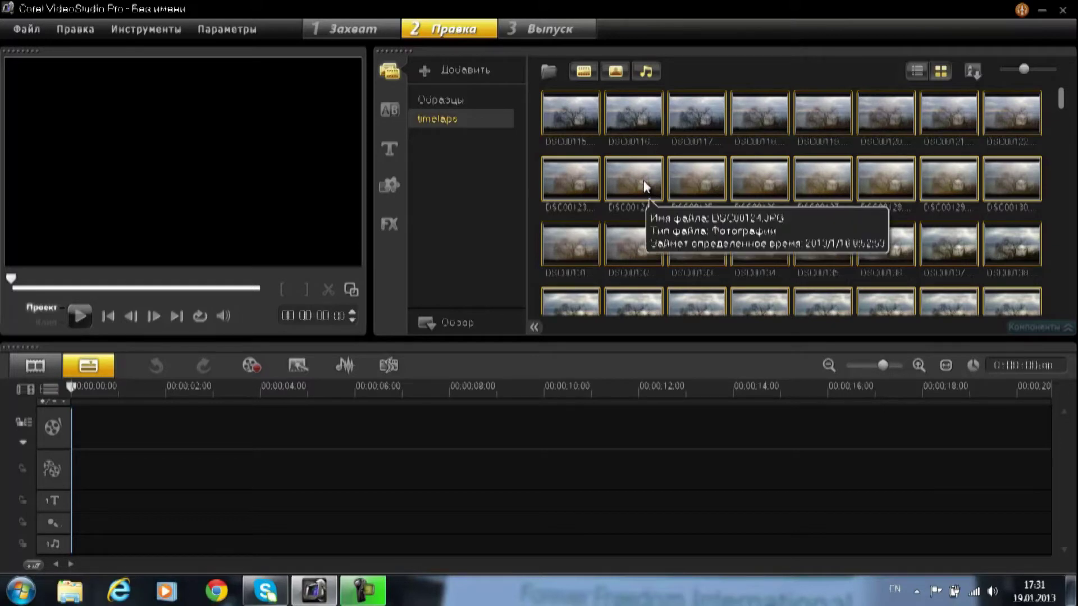
# - Place all the imported photos on the video track of the timeline
pyautogui.moveTo(646, 185); pyautogui.dragTo(445, 414)
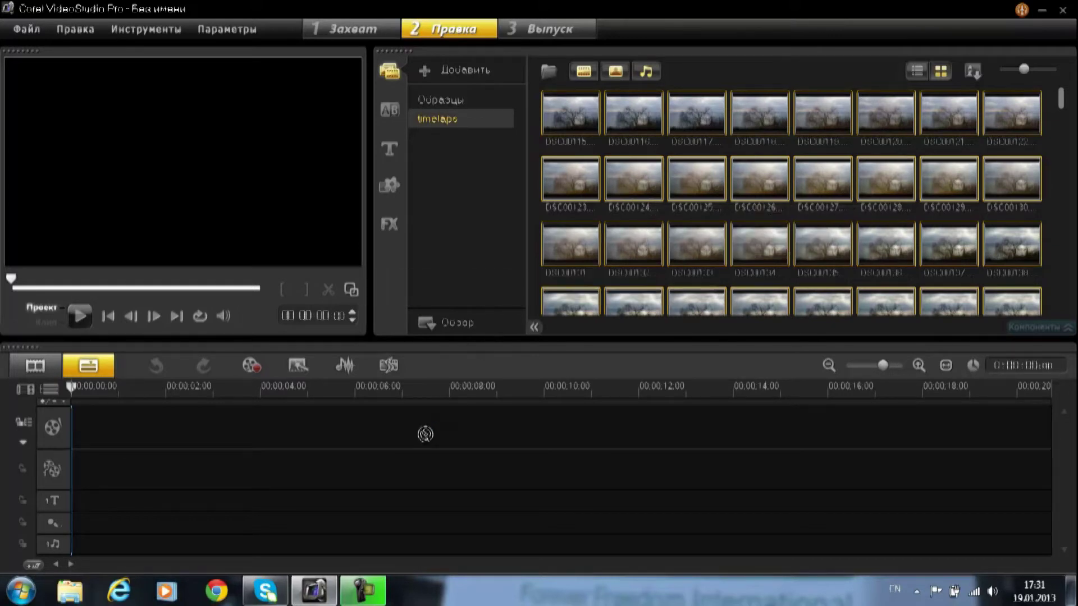
pyautogui.moveTo(631, 192); pyautogui.dragTo(425, 421)
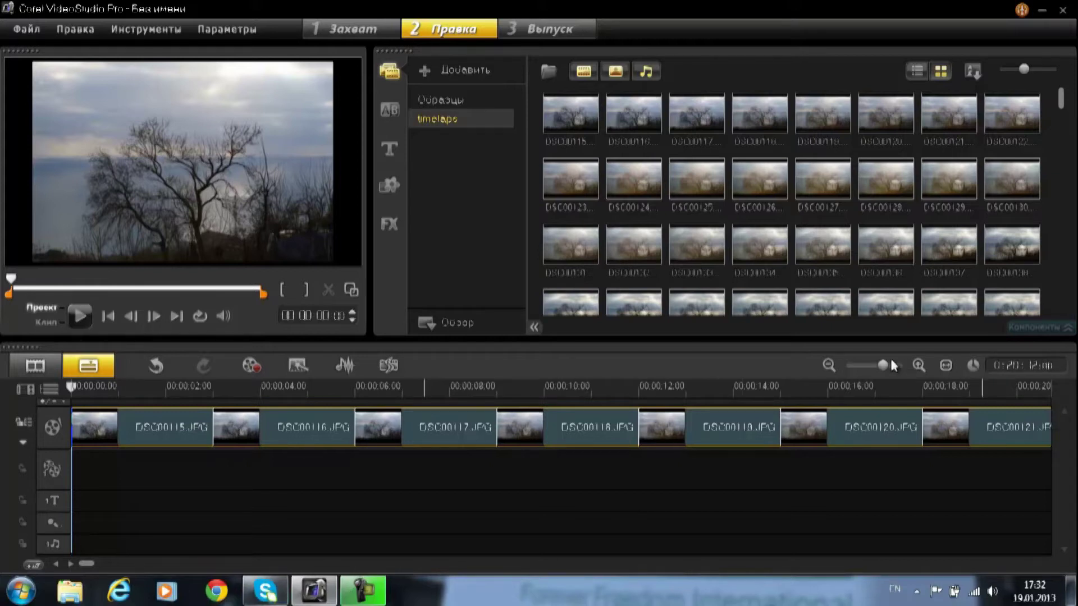
pyautogui.moveTo(882, 366); pyautogui.dragTo(845, 367)
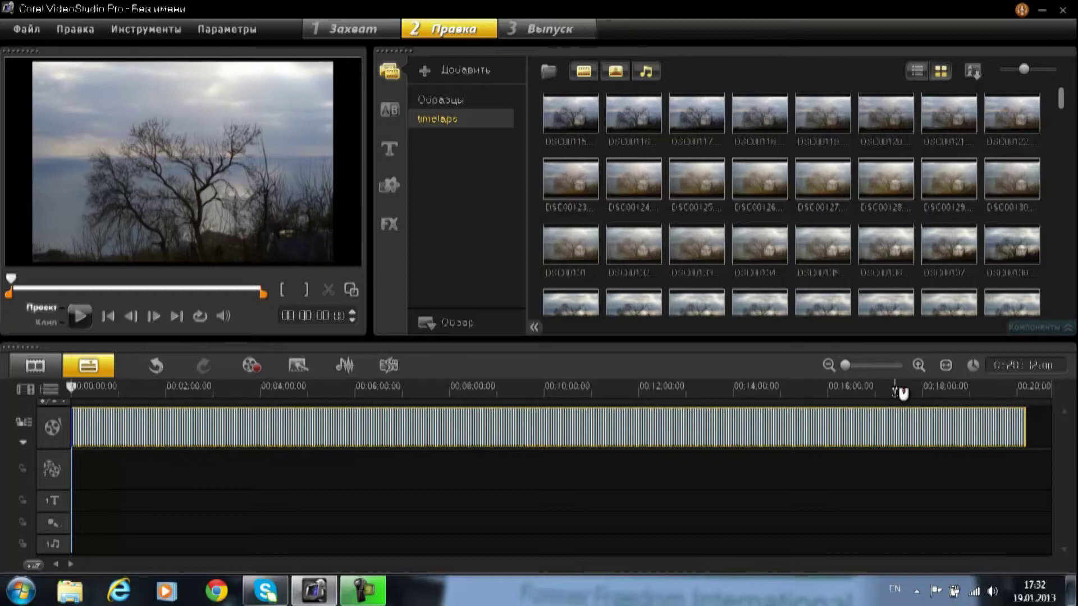
pyautogui.moveTo(845, 365); pyautogui.dragTo(876, 368)
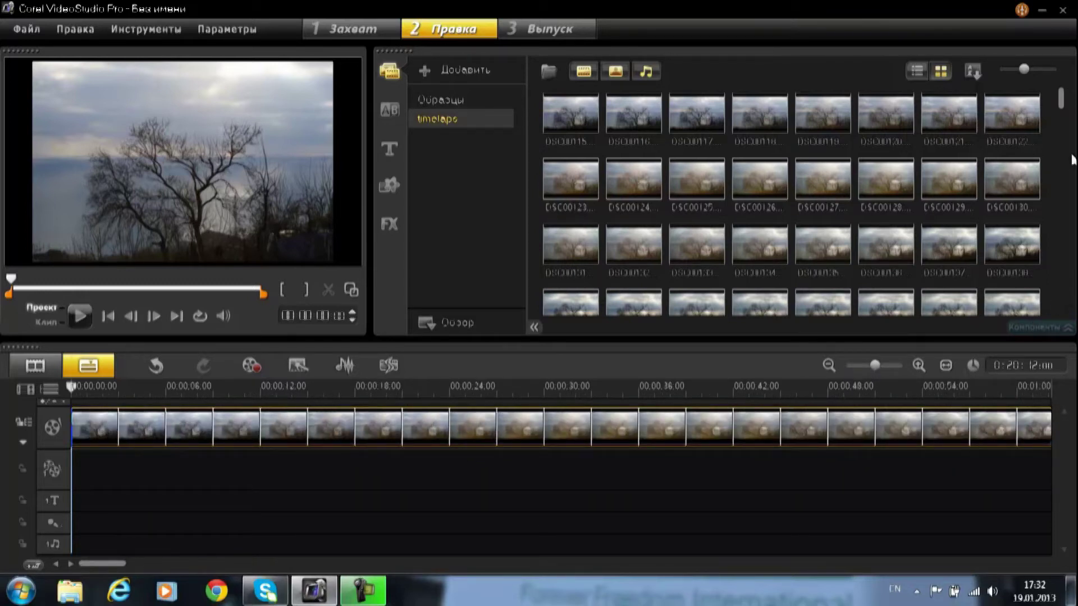
pyautogui.moveTo(1061, 101)
pyautogui.mouseDown()
pyautogui.moveTo(1059, 314)
pyautogui.moveTo(1057, 99)
pyautogui.mouseUp()
# - Set the duration of all the photo clips on the timeline to 0 seconds and 1 frame
pyautogui.click(36, 28)
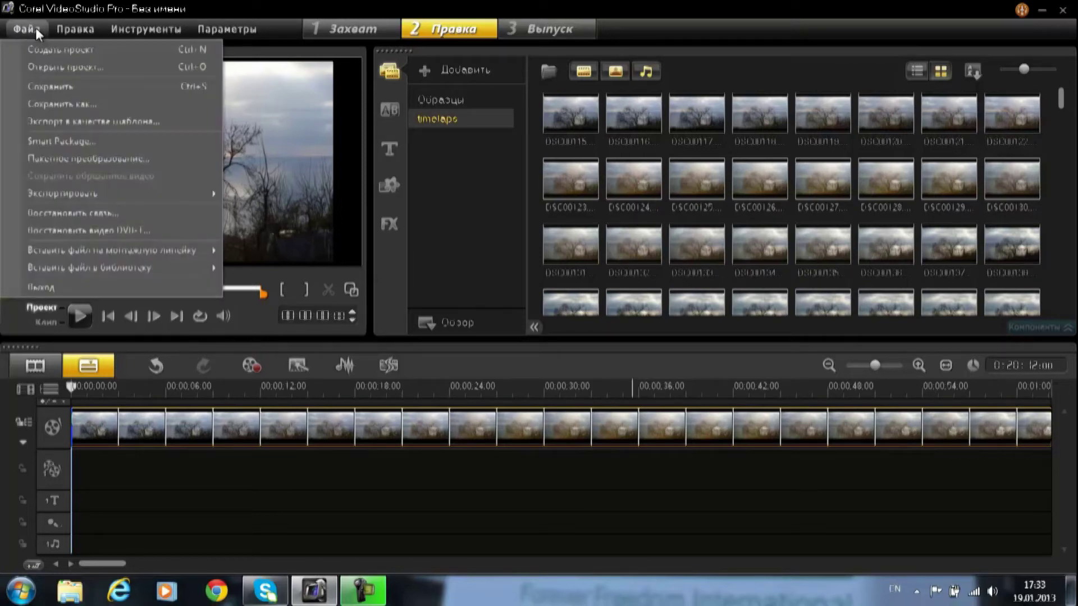
pyautogui.click(88, 28)
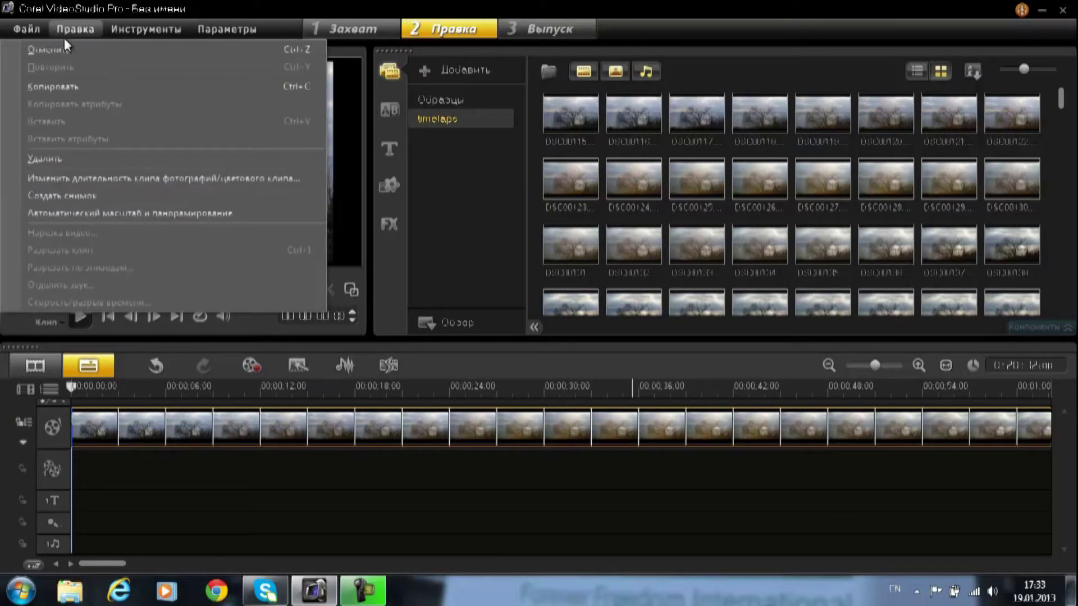
pyautogui.click(116, 178)
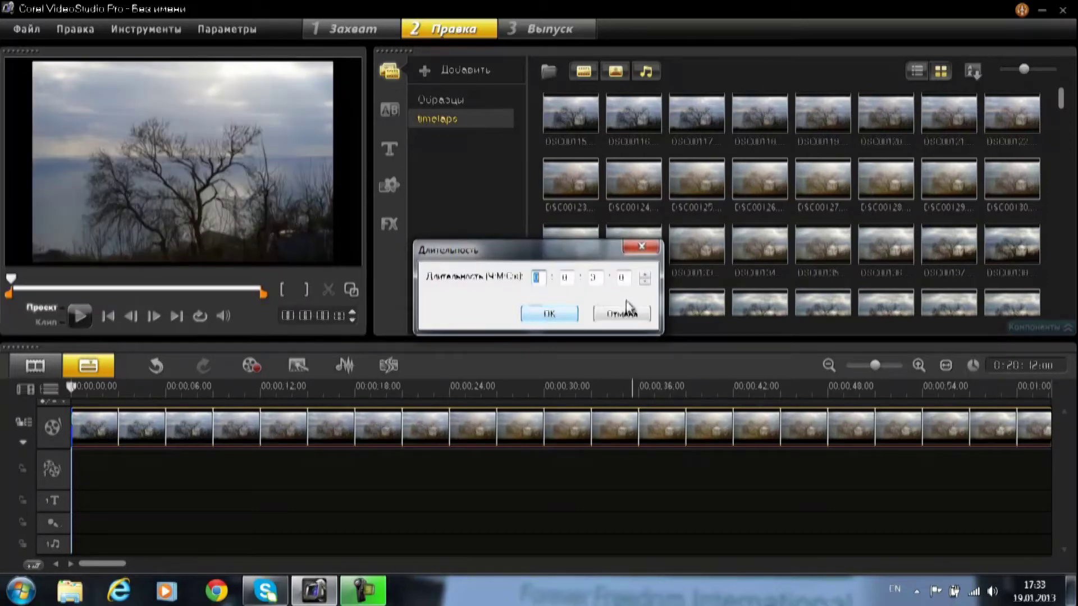
pyautogui.click(625, 277)
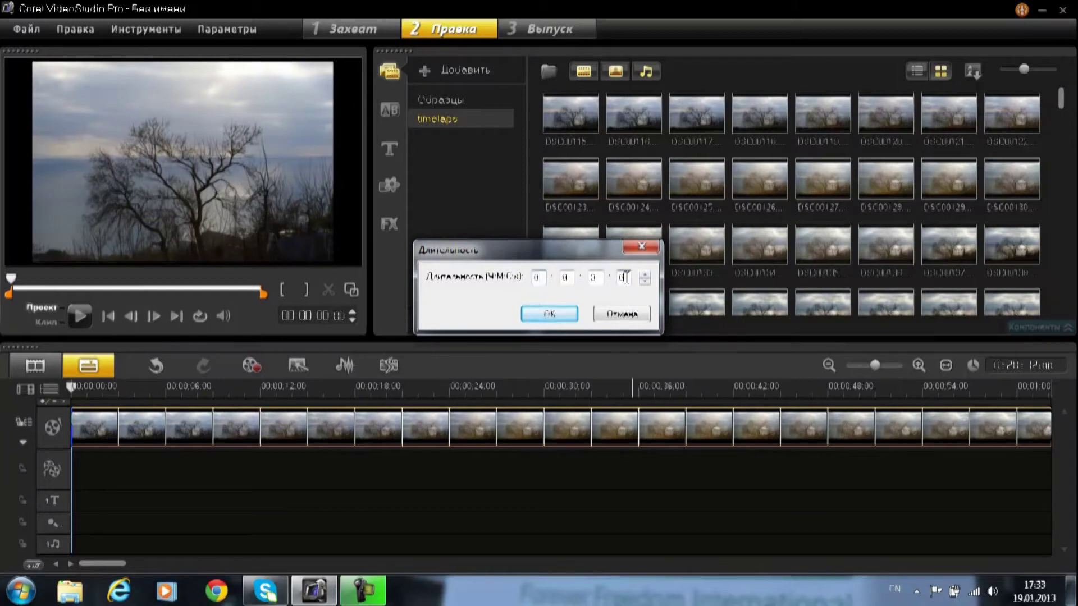
pyautogui.press('BackSpace')
pyautogui.write('1')
pyautogui.click(599, 276)
pyautogui.press('Return')
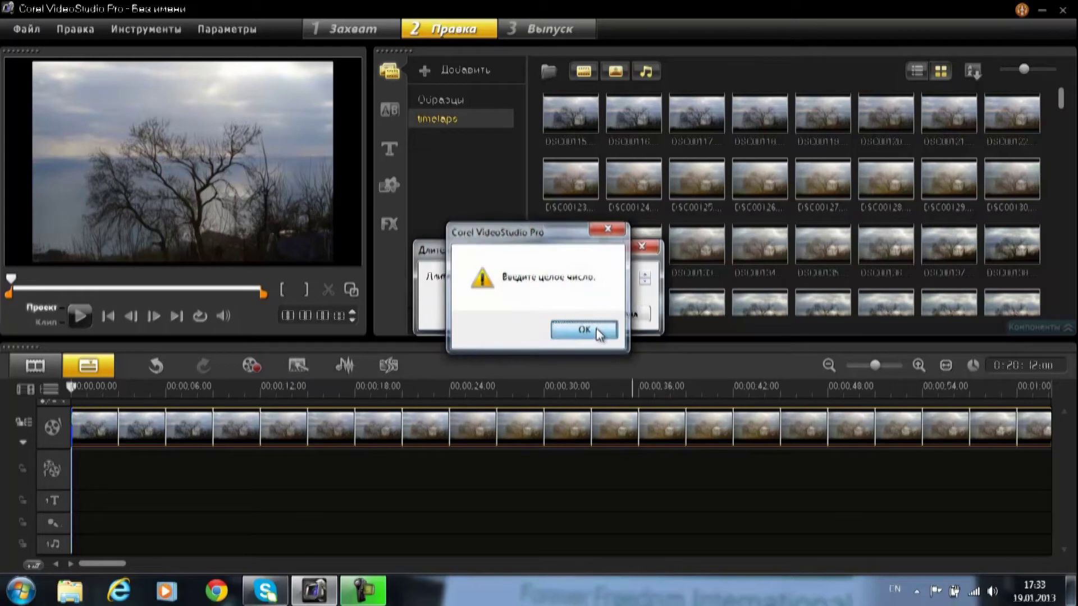
pyautogui.click(584, 330)
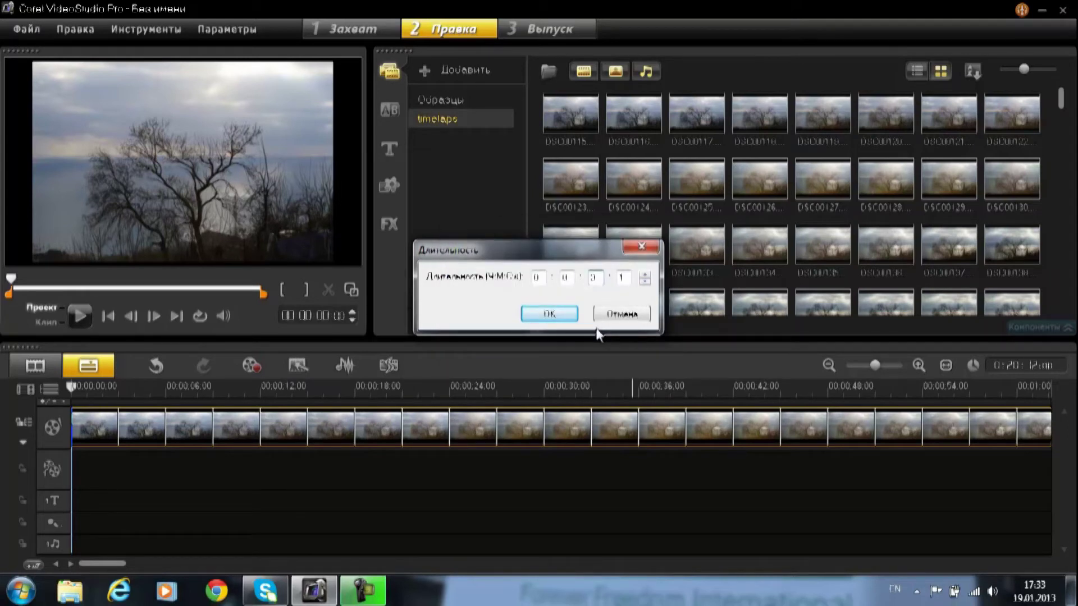
pyautogui.click(597, 279)
pyautogui.write('30')
pyautogui.click(549, 313)
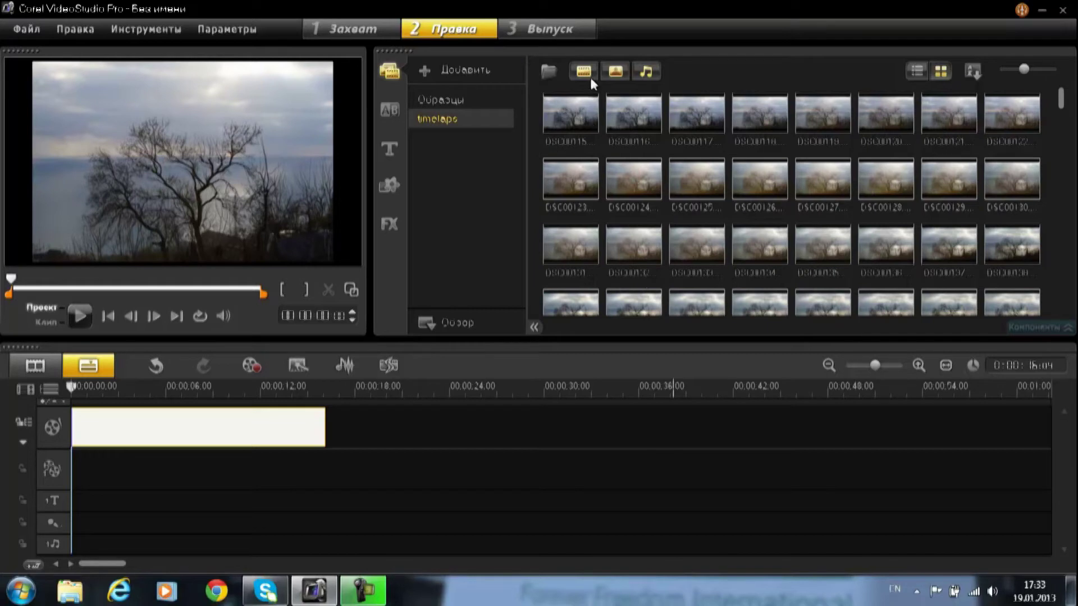
# - Render the project as a custom video file in MPEG format (*.mpg), saved as проба3 in the timelaps directory
pyautogui.click(581, 25)
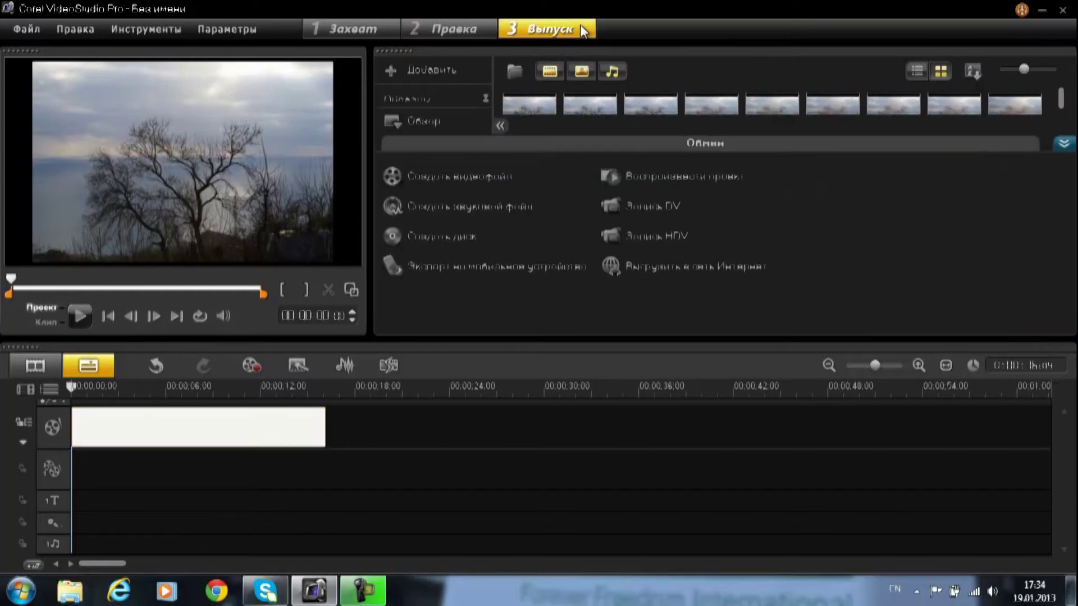
pyautogui.click(478, 170)
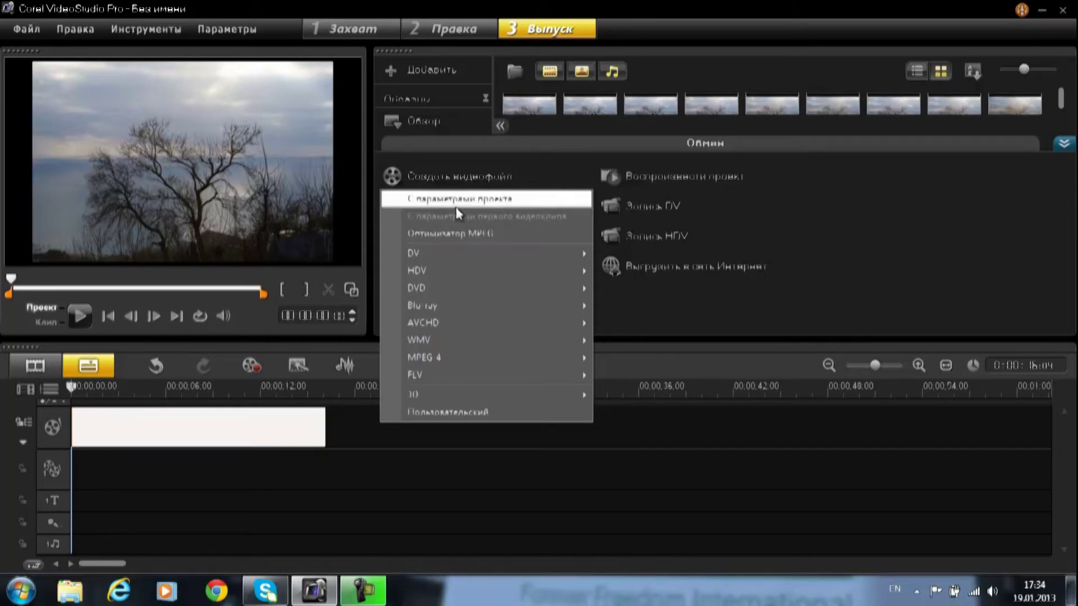
pyautogui.moveTo(432, 295)
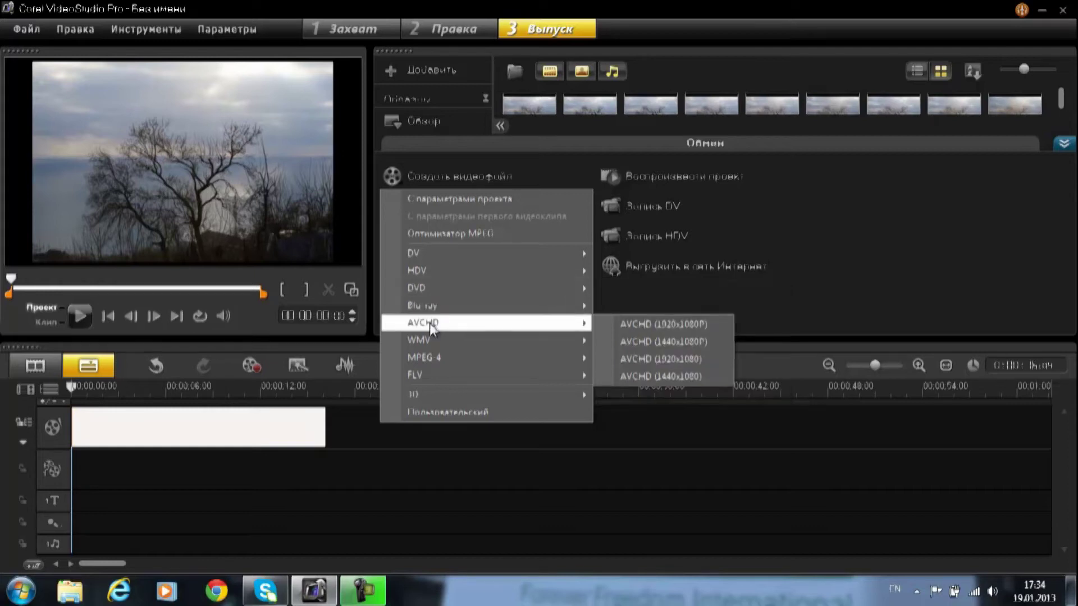
pyautogui.moveTo(439, 348)
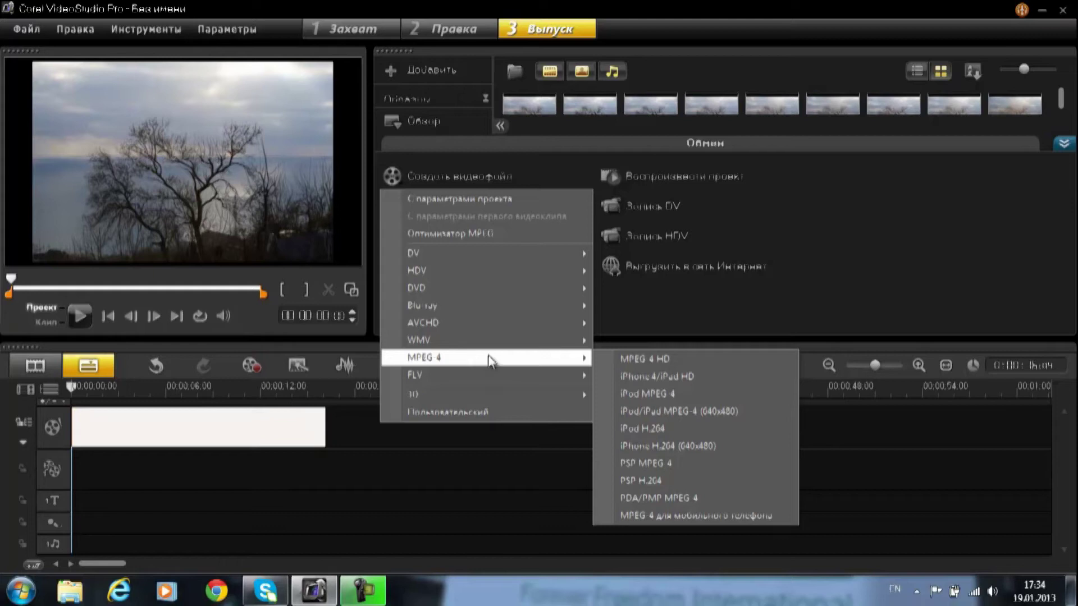
pyautogui.moveTo(496, 324)
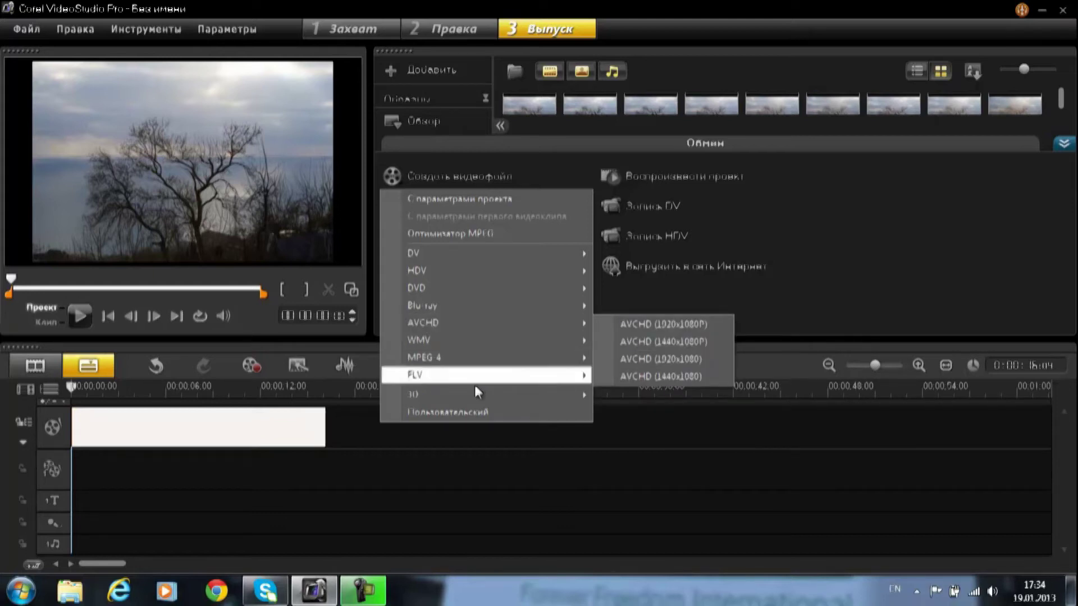
pyautogui.click(468, 411)
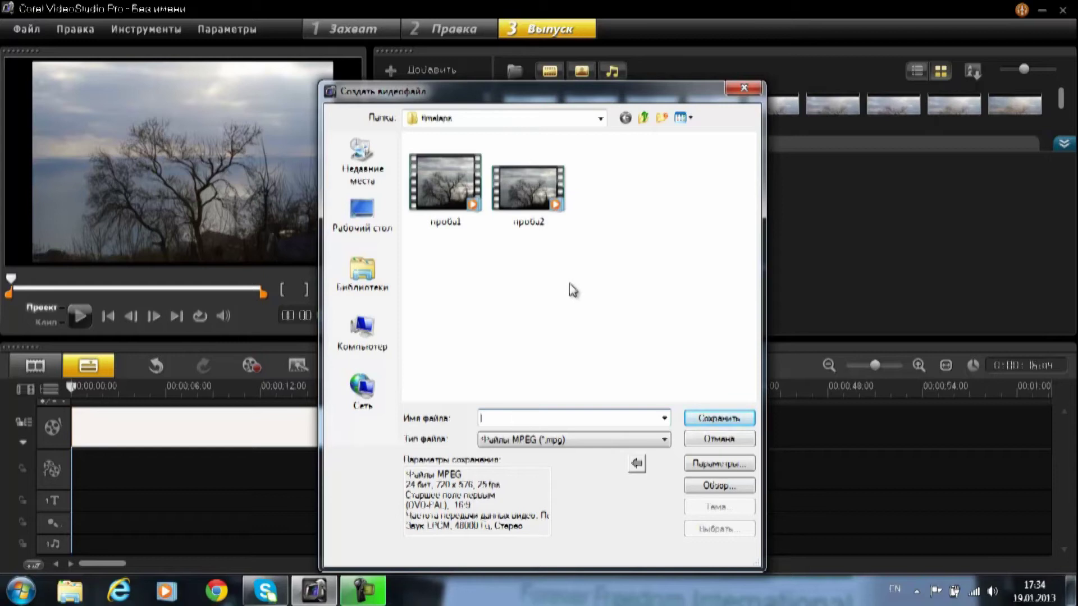
pyautogui.write('проба')
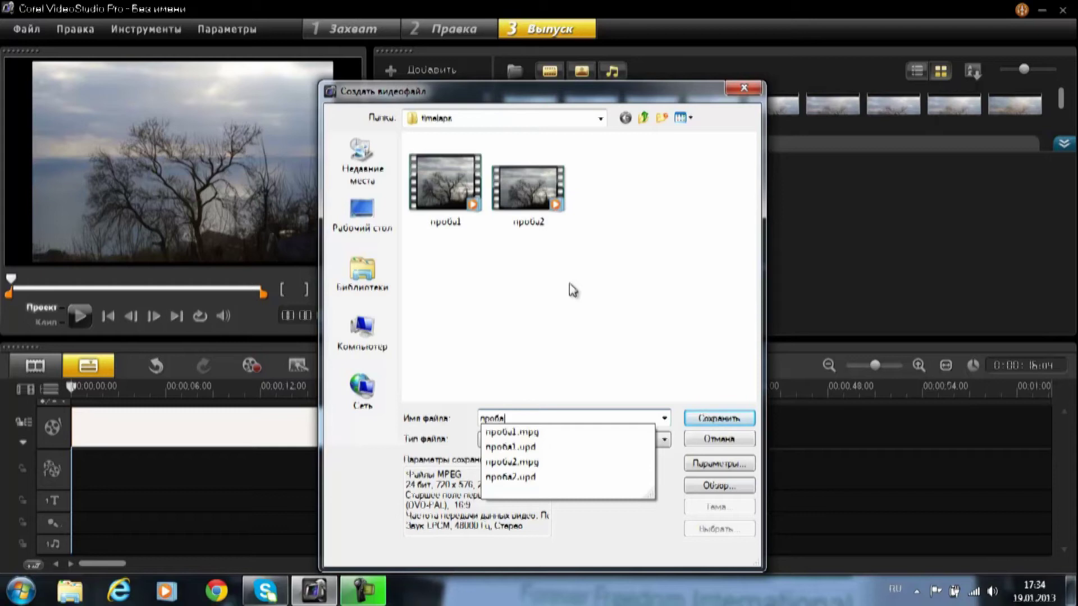
pyautogui.write('3')
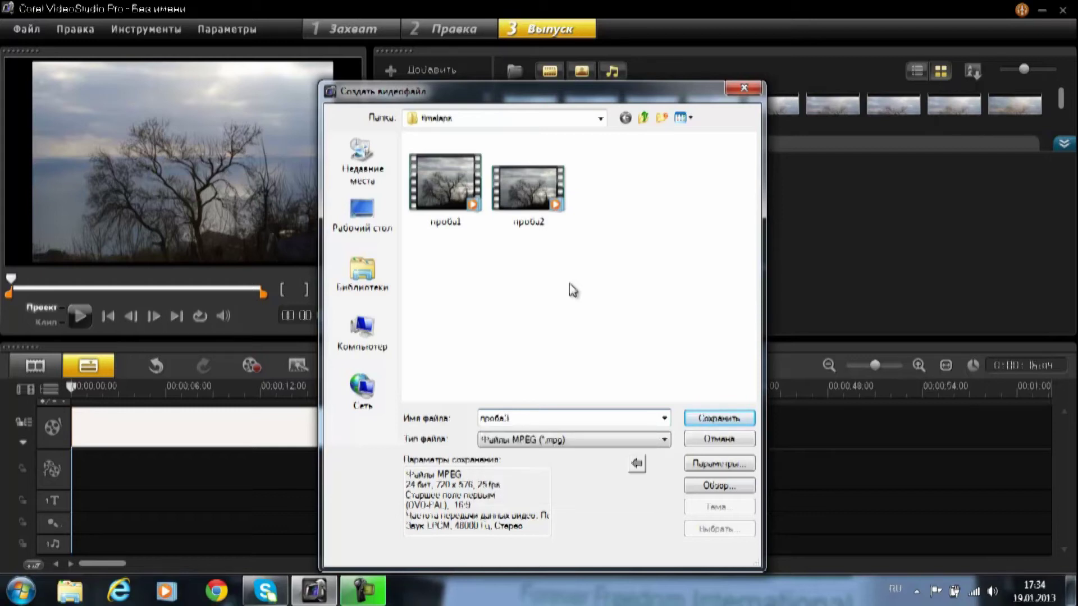
pyautogui.click(696, 424)
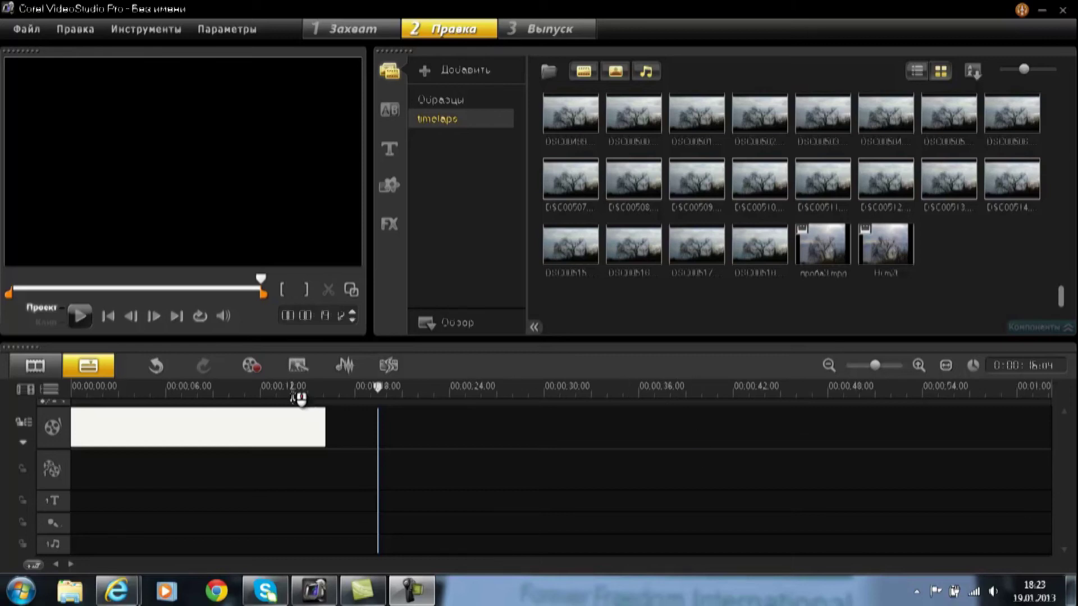
# - Load the rendered проба3.mpg clip from the library into the preview
pyautogui.click(249, 433)
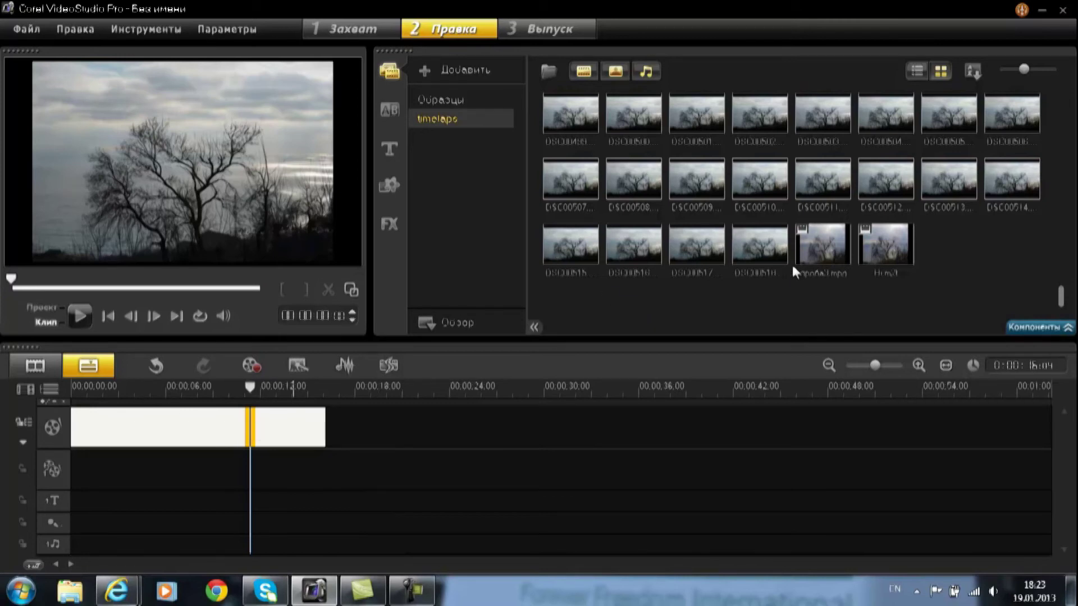
pyautogui.click(835, 245)
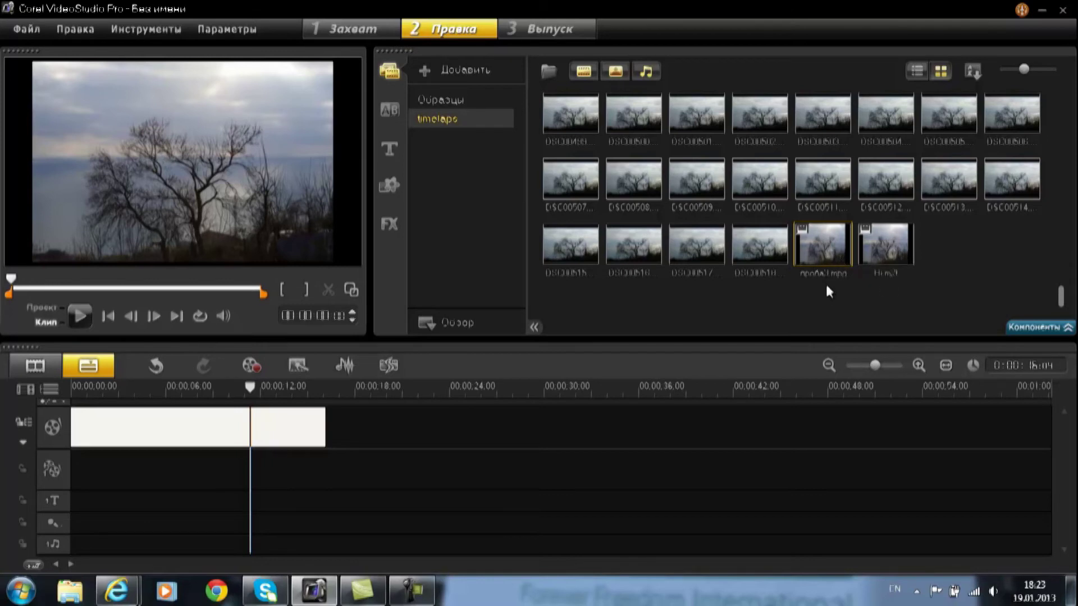
# - Examine the AVCHD output formats offered for creating a video file, without rendering one
pyautogui.click(574, 22)
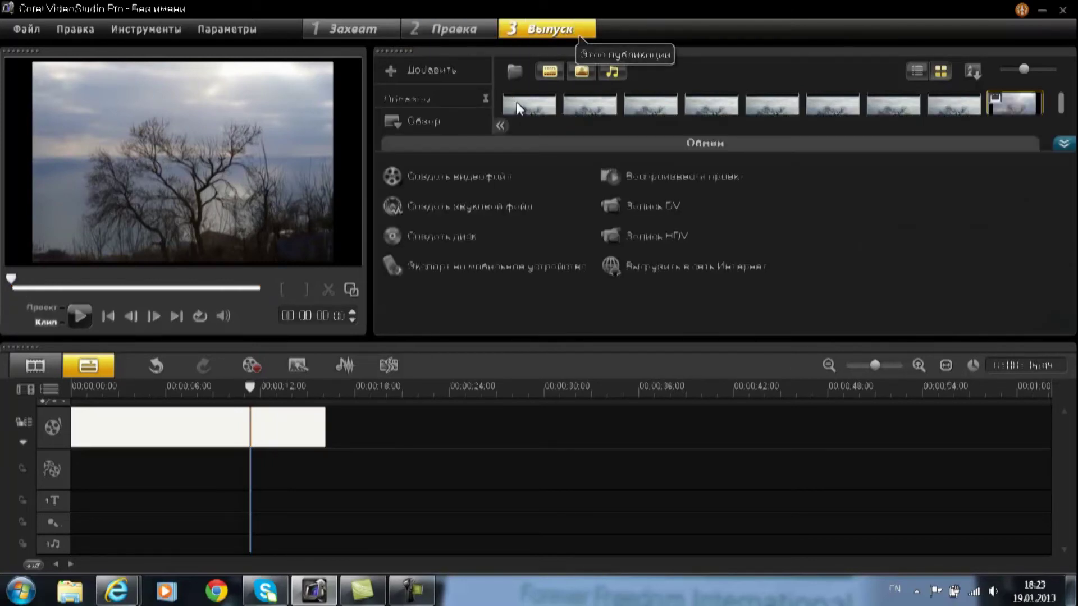
pyautogui.click(476, 177)
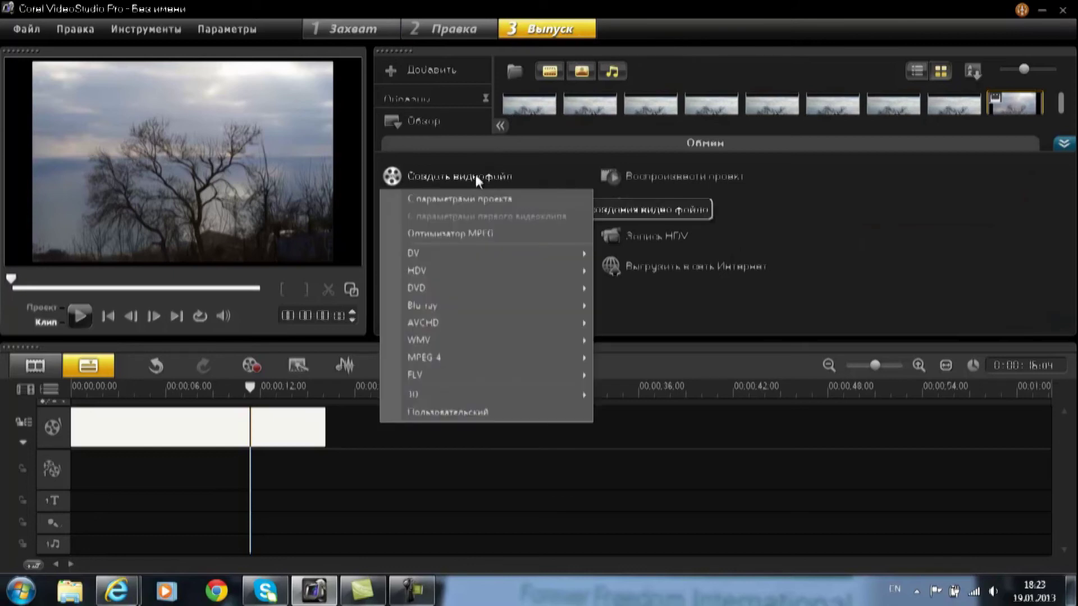
pyautogui.moveTo(479, 322)
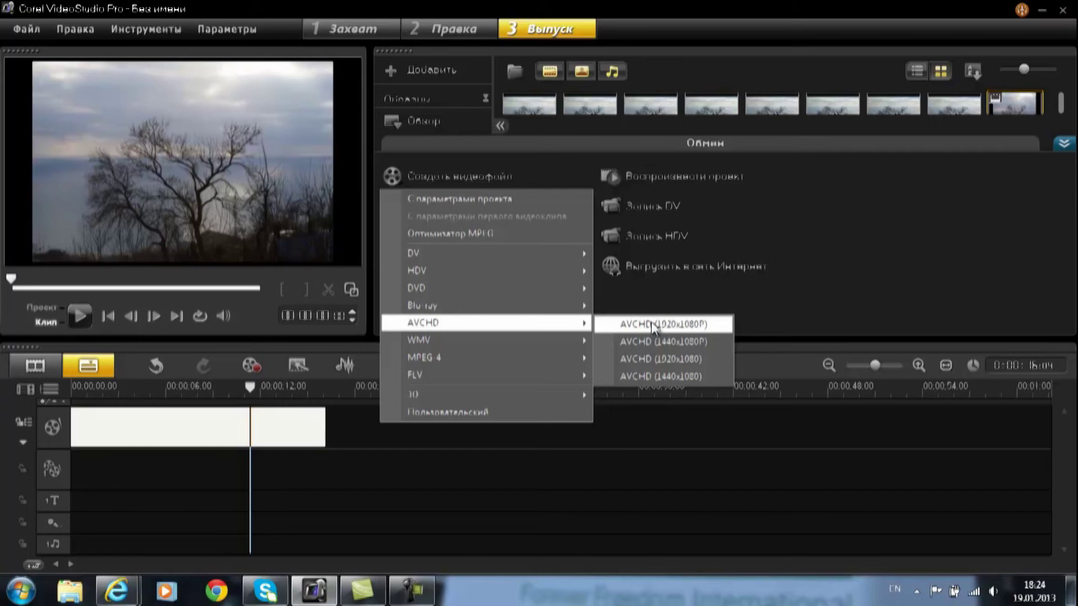
pyautogui.click(747, 305)
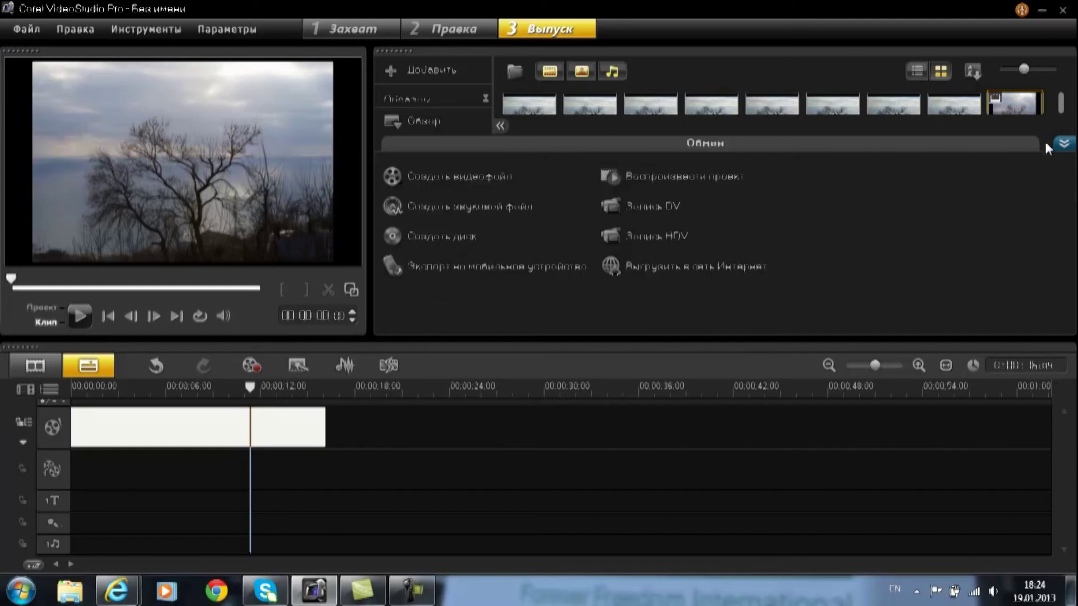
# - Add the Hi.m2t clip from the timelaps library folder to the video track, directly after the photo sequence
pyautogui.click(1063, 143)
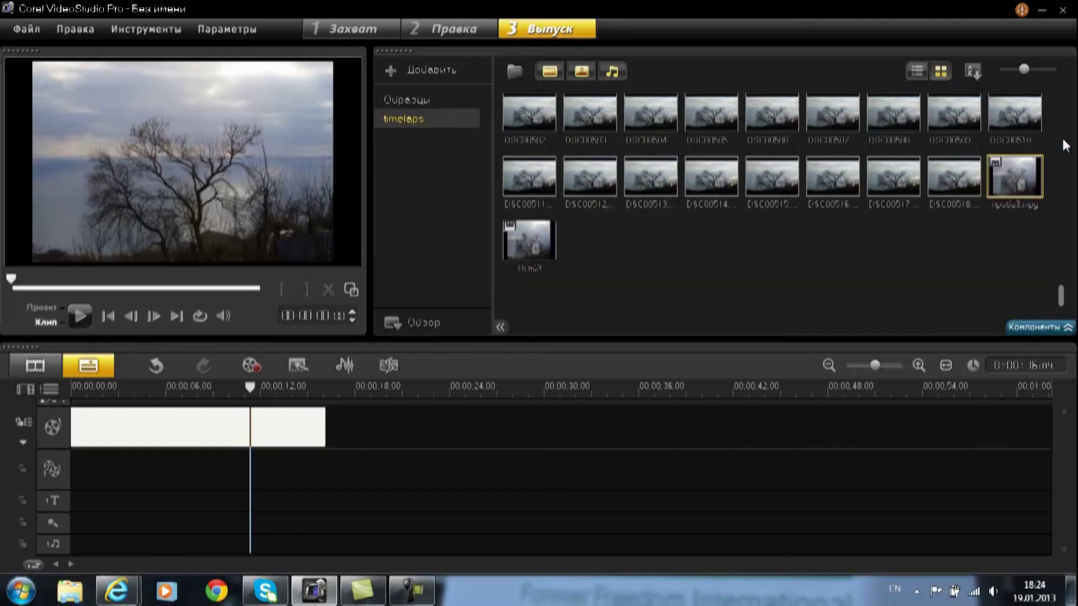
pyautogui.click(546, 244)
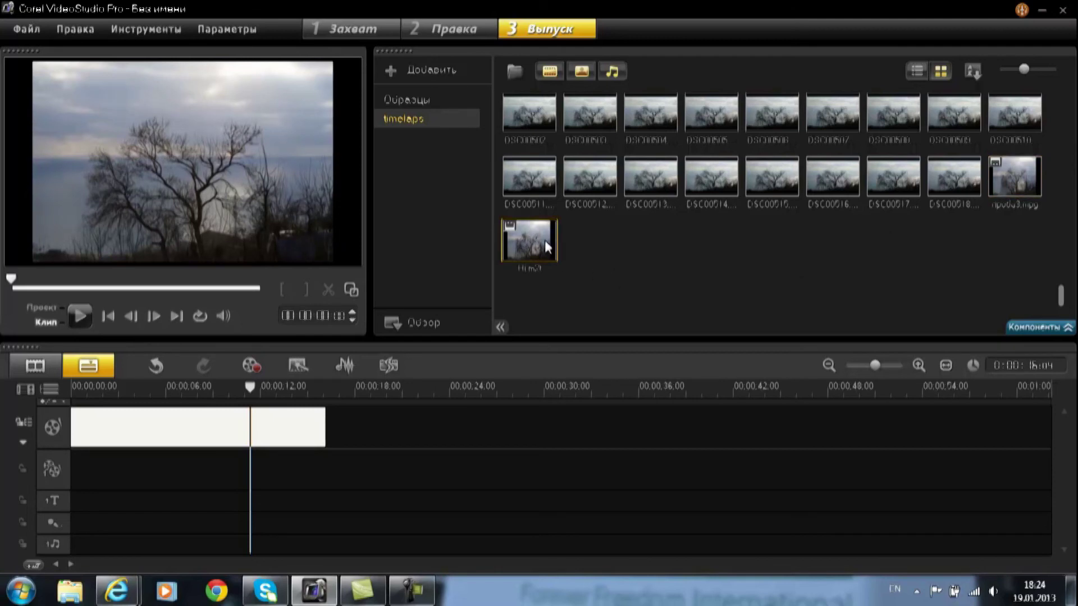
pyautogui.moveTo(547, 246); pyautogui.dragTo(436, 421)
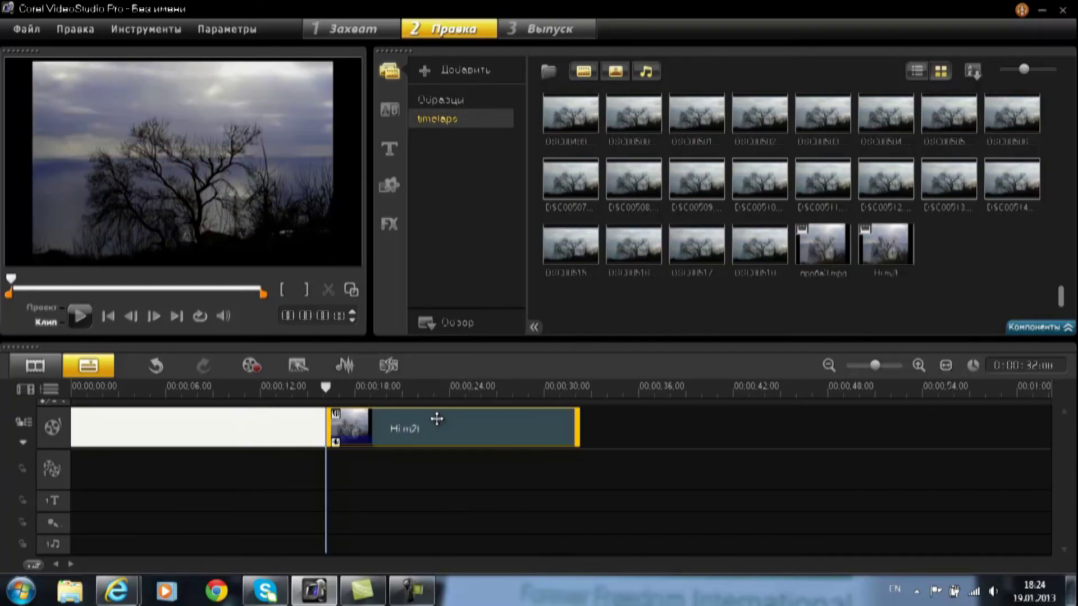
# - Scrub the playhead across the photo sequence and the Hi.m2t clip to compare their frames in the preview
pyautogui.click(335, 391)
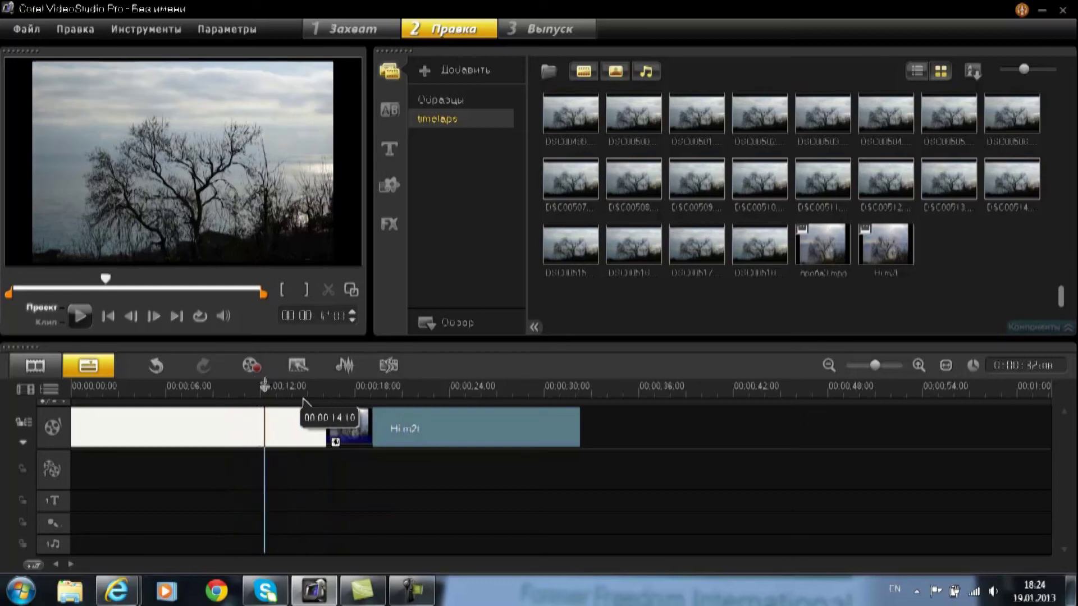
pyautogui.click(208, 385)
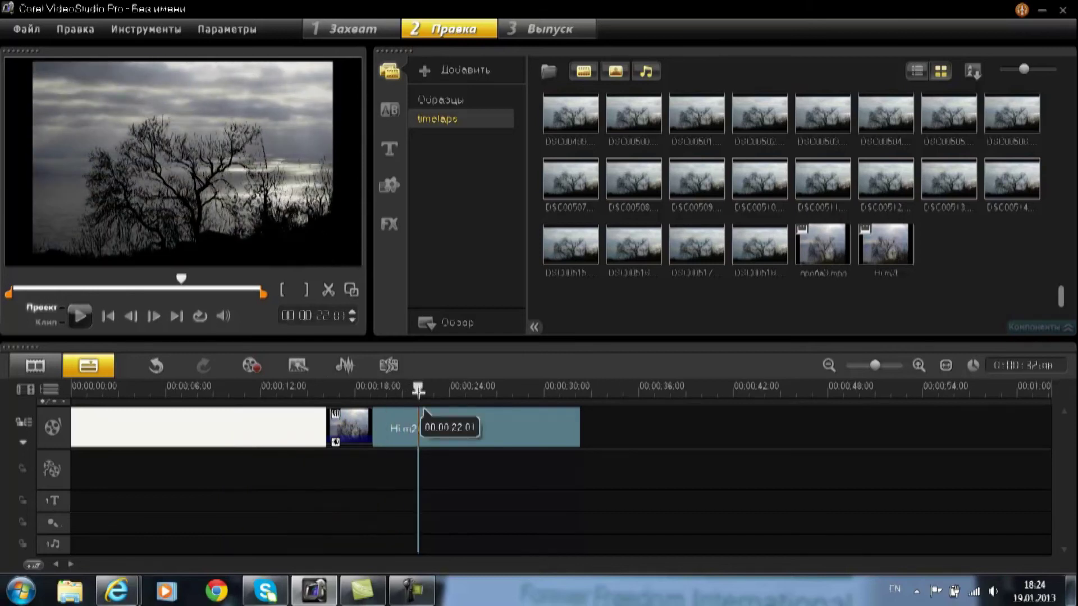
pyautogui.moveTo(418, 392); pyautogui.dragTo(450, 393)
# - Try automatic tone correction on the Hi.m2t clip in its color correction settings
pyautogui.click(550, 425)
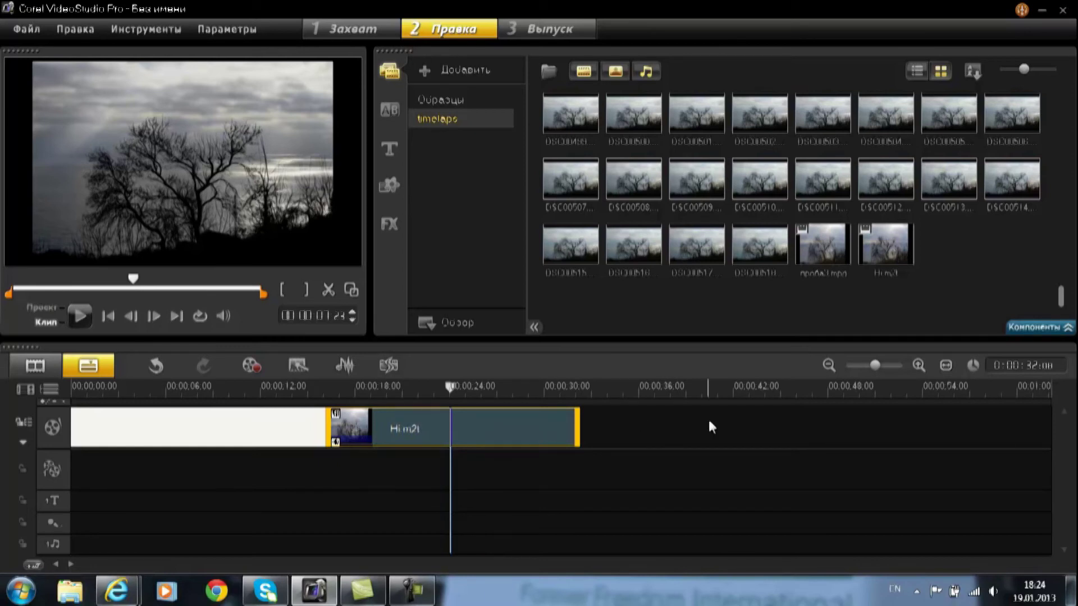
pyautogui.click(1069, 330)
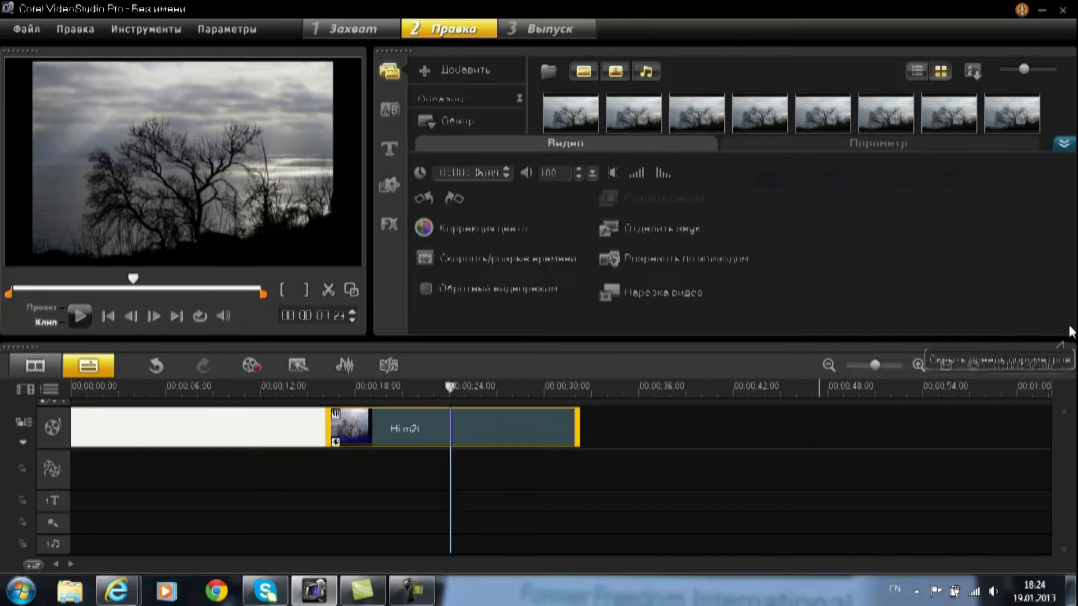
pyautogui.click(521, 224)
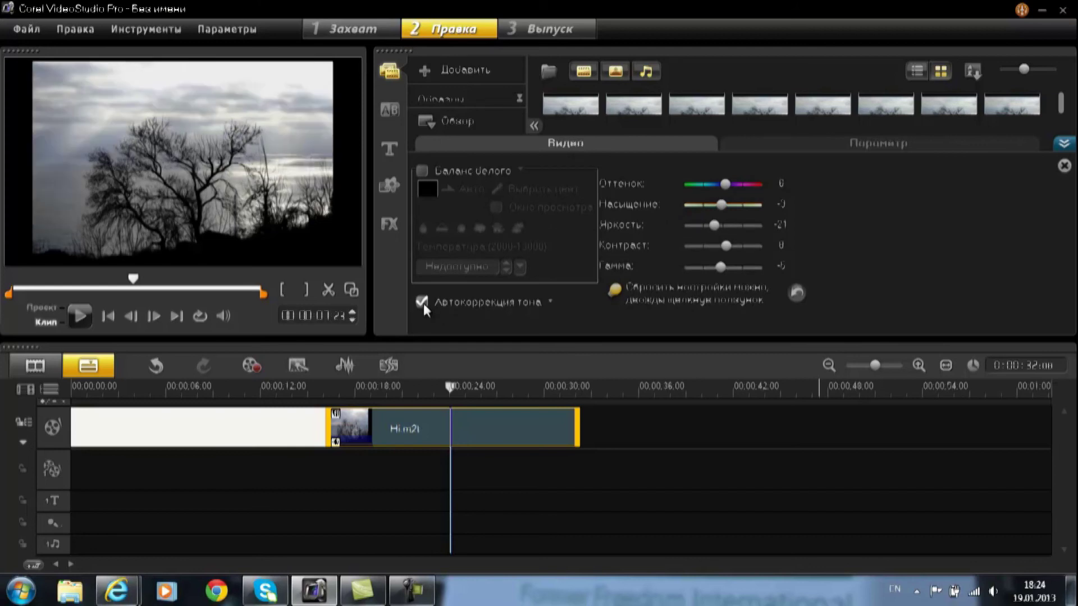
pyautogui.click(422, 302)
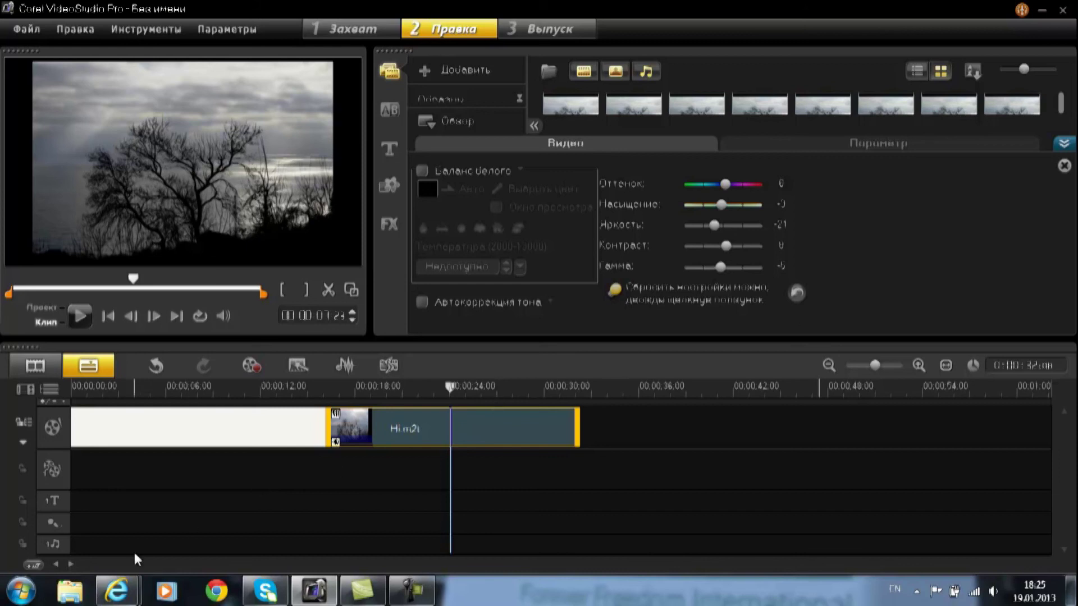
# - Switch to Windows Explorer, open the Music library and select the audio file Kel_tskaya-muzyka-Bliki-solnca-na-vode
pyautogui.click(80, 595)
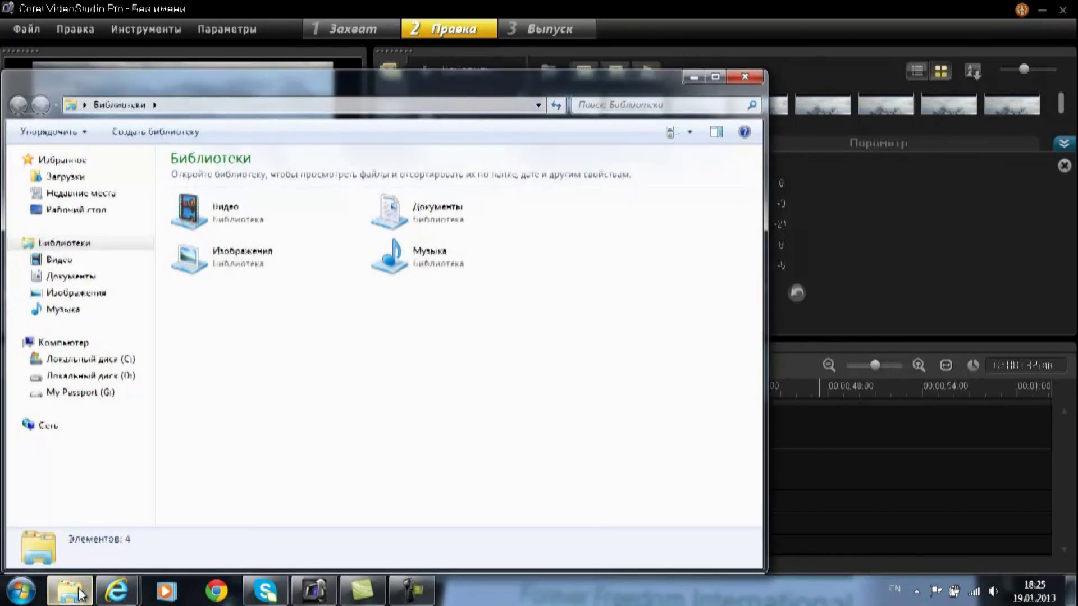
pyautogui.click(419, 265)
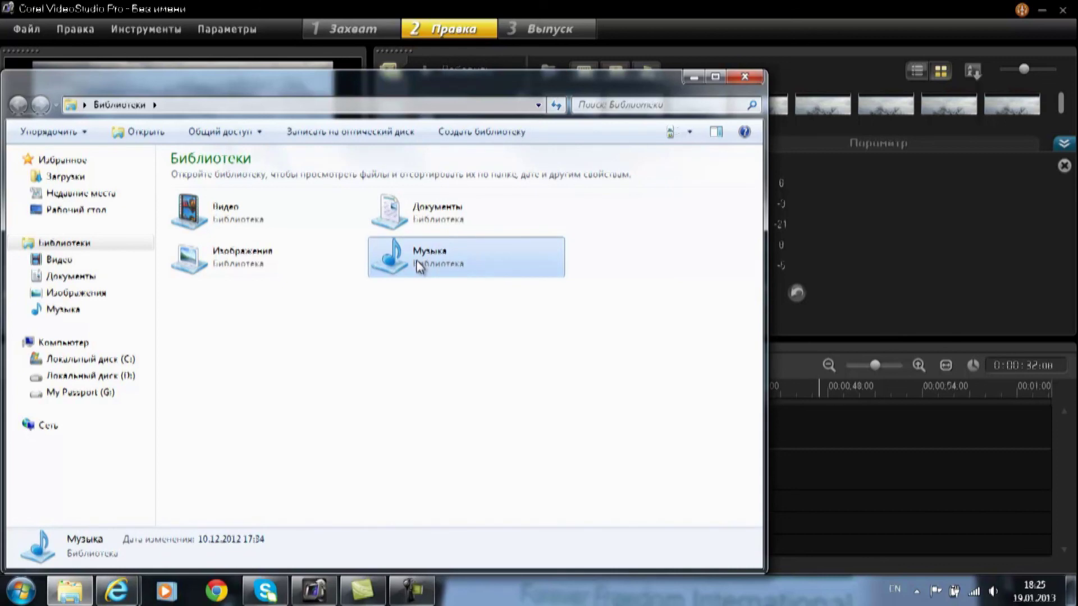
pyautogui.doubleClick(486, 261)
pyautogui.click(481, 256)
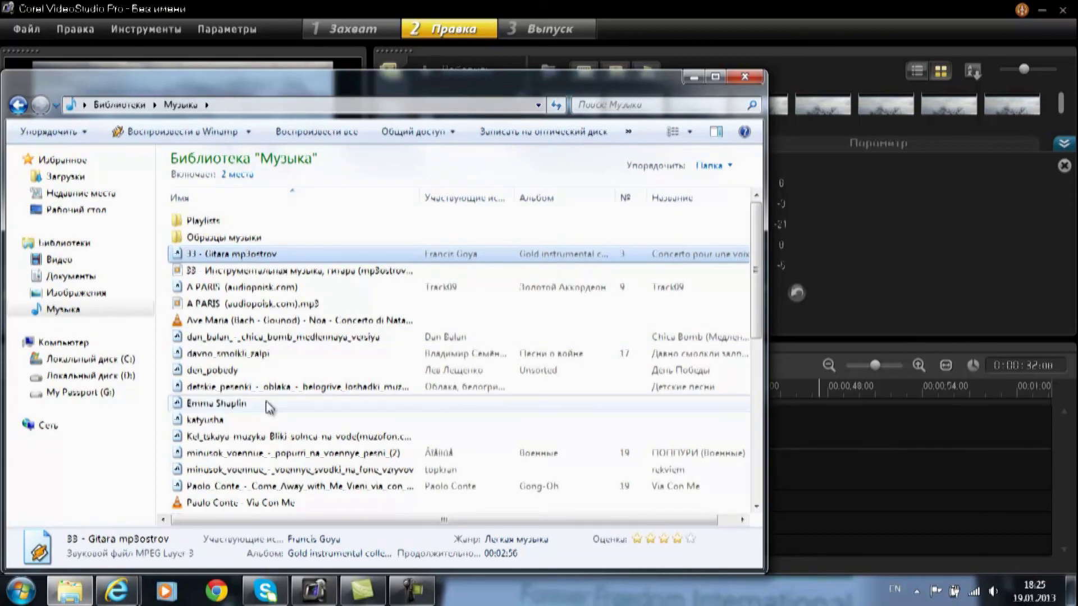
pyautogui.moveTo(762, 298); pyautogui.dragTo(755, 364)
pyautogui.moveTo(755, 377)
pyautogui.mouseDown()
pyautogui.moveTo(754, 456)
pyautogui.moveTo(748, 393)
pyautogui.mouseUp()
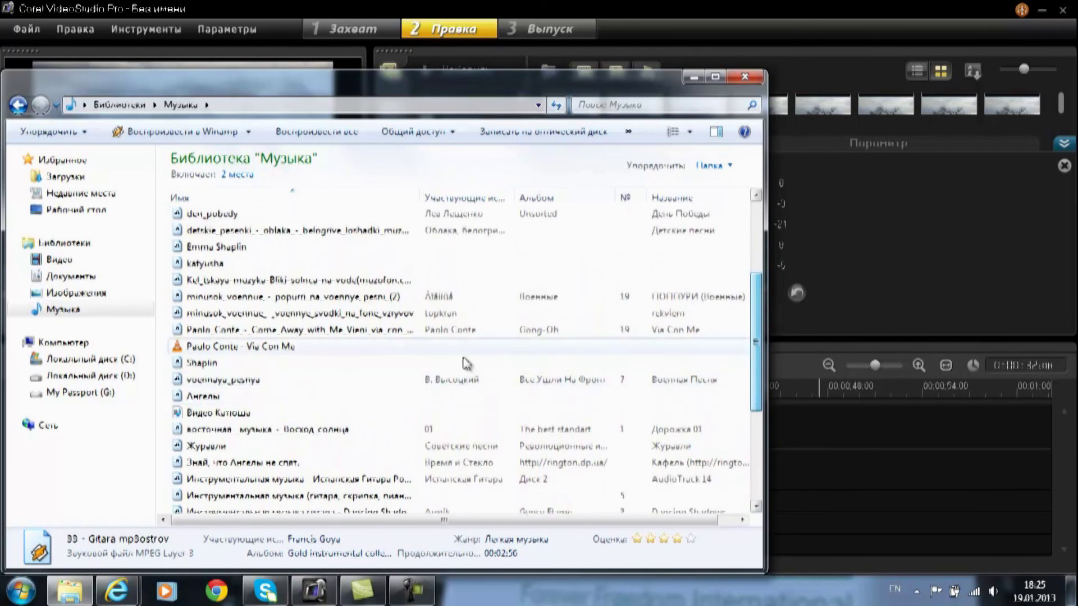
pyautogui.click(361, 285)
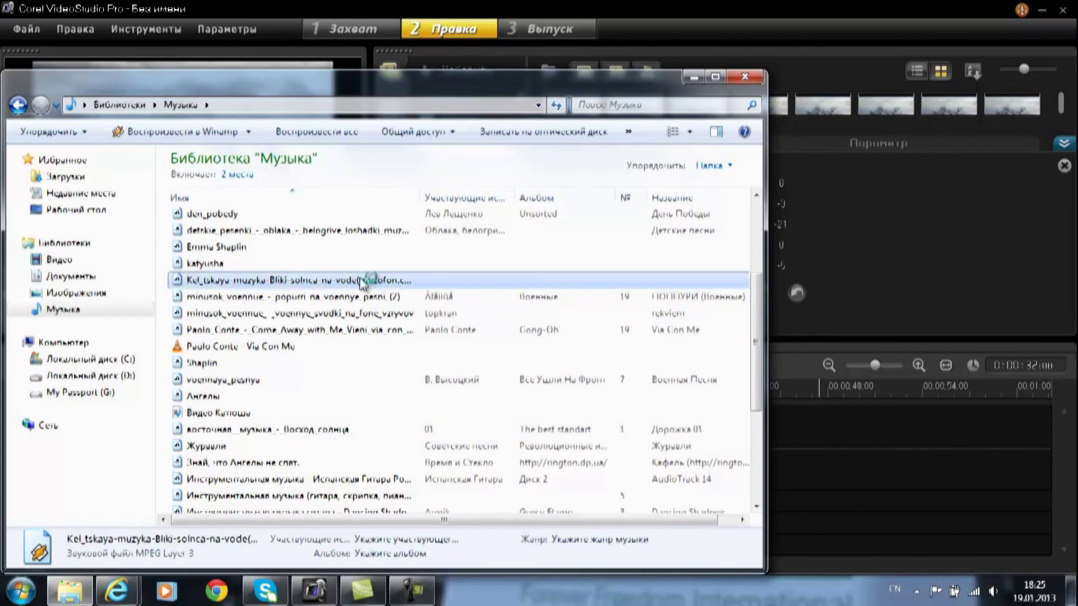